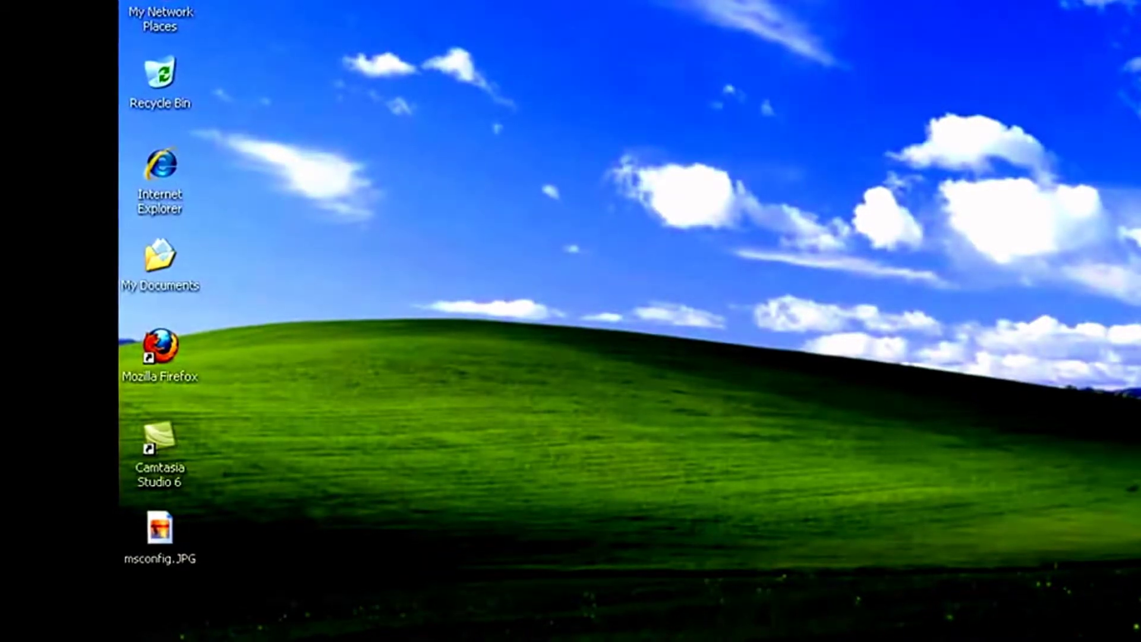
Delete the WkCalRem shortcut from the Startup program group, confirming the shortcut deletion
{"action": "key", "text": "super"}
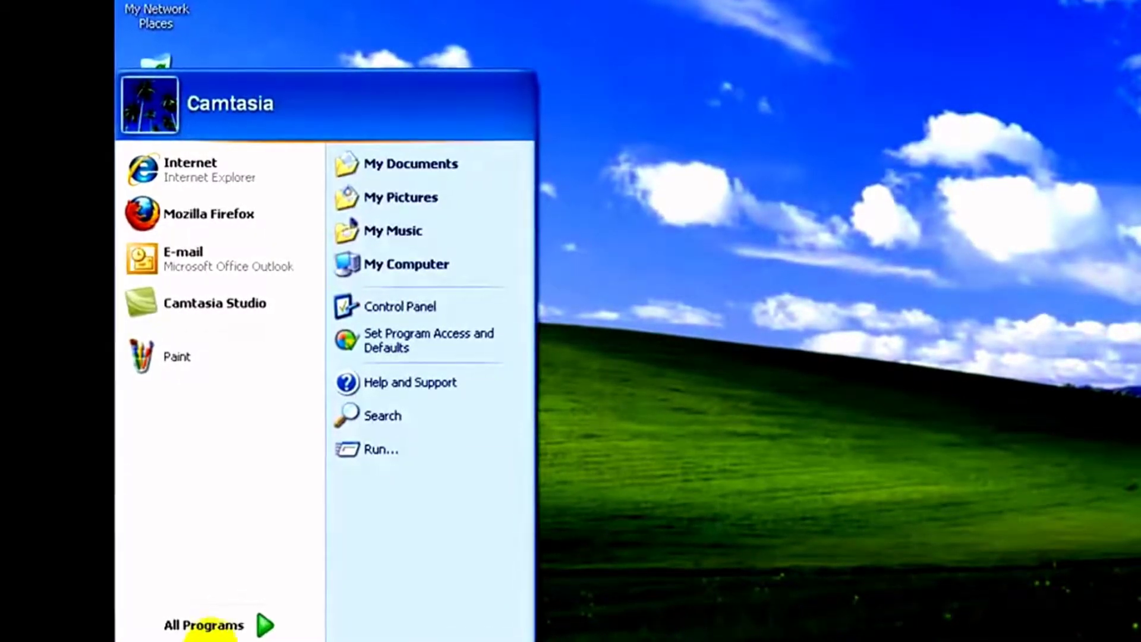
{"action": "left_click", "coordinate": [208, 626]}
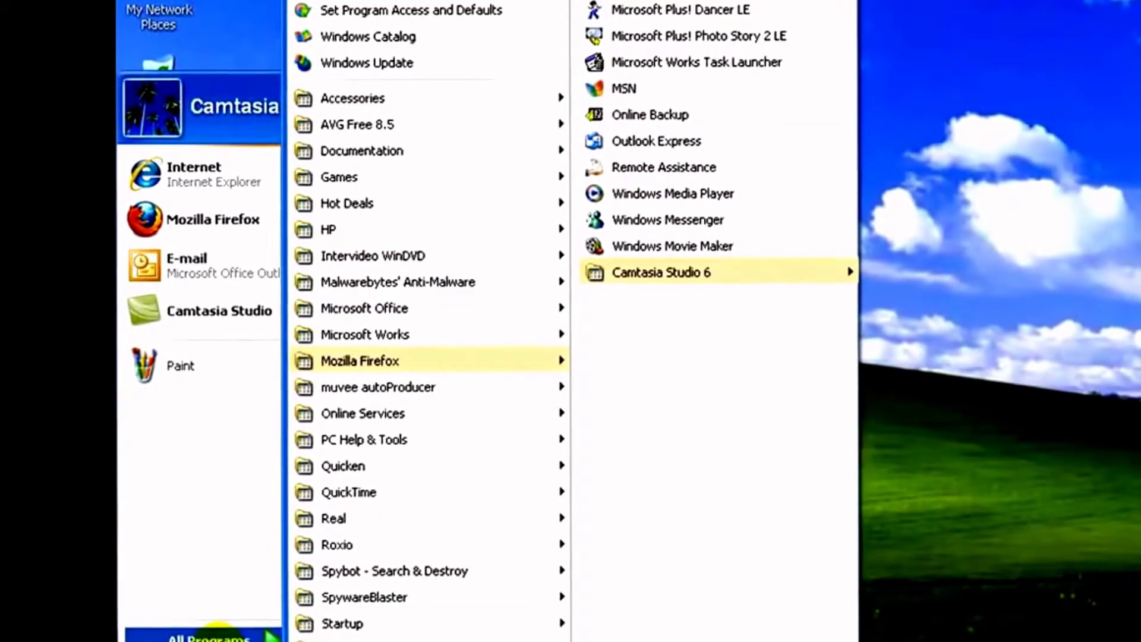
{"action": "mouse_move", "coordinate": [332, 627]}
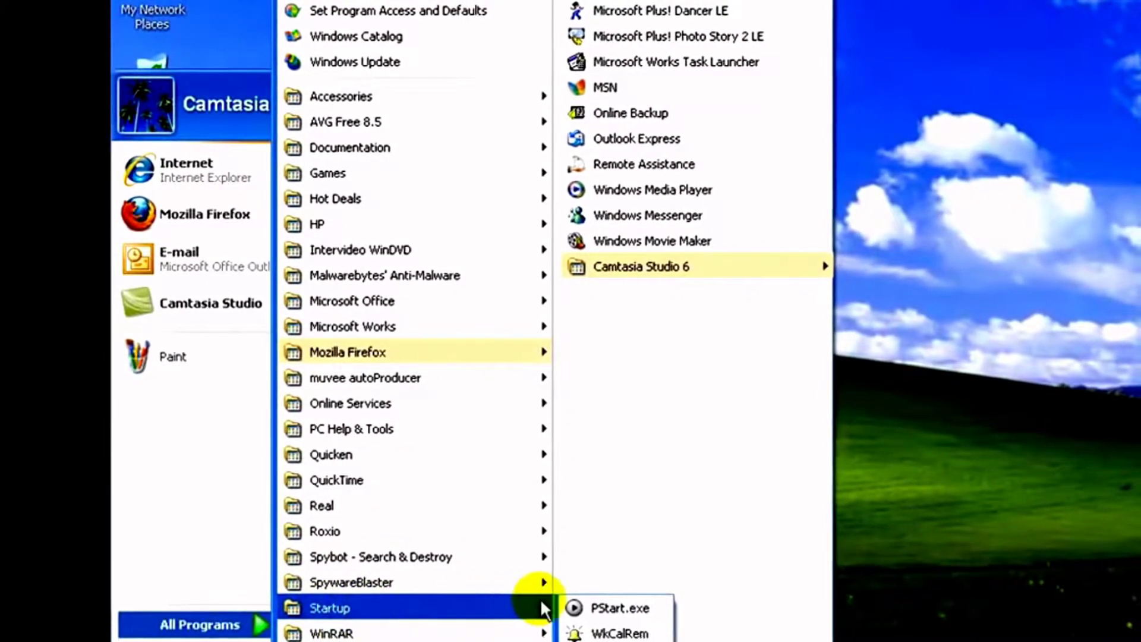
{"action": "right_click", "coordinate": [606, 633]}
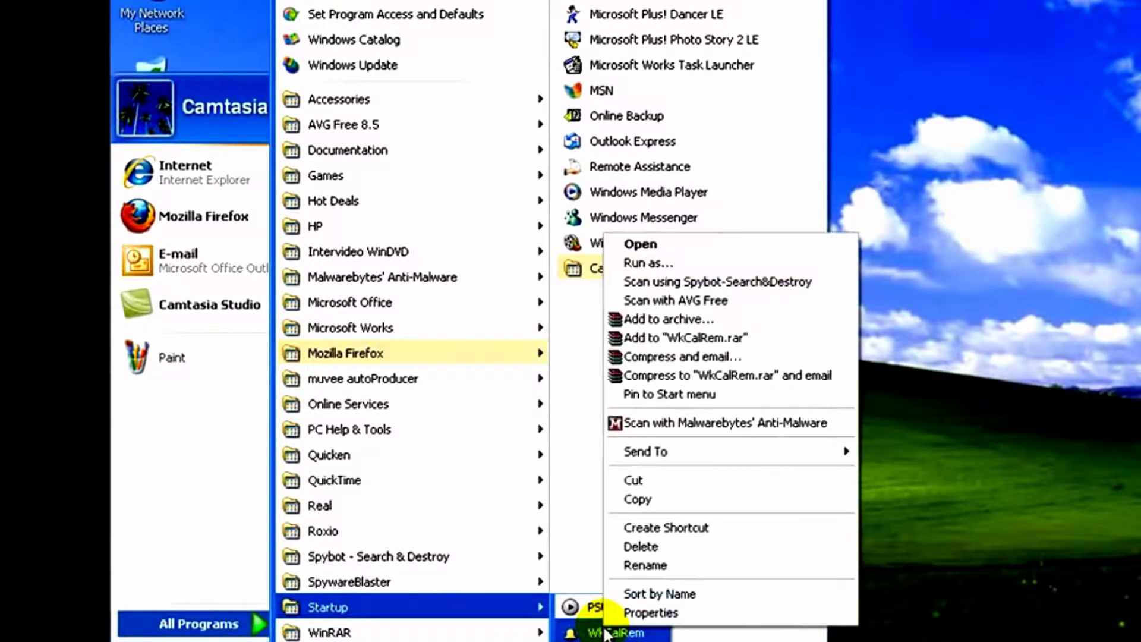
{"action": "left_click", "coordinate": [636, 548]}
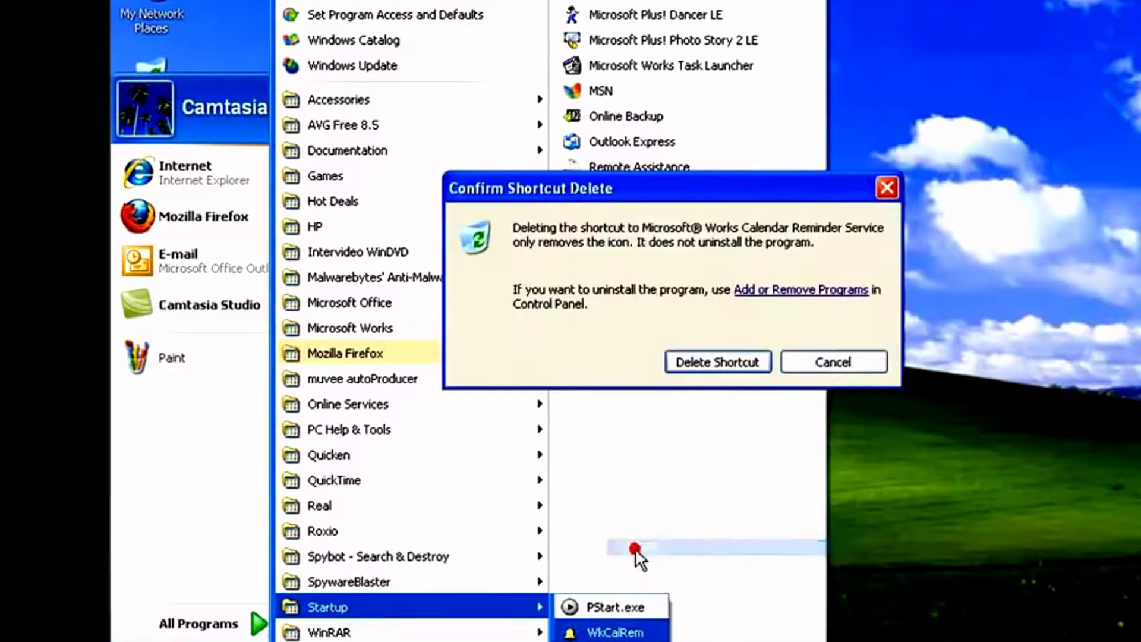
{"action": "left_click", "coordinate": [690, 367]}
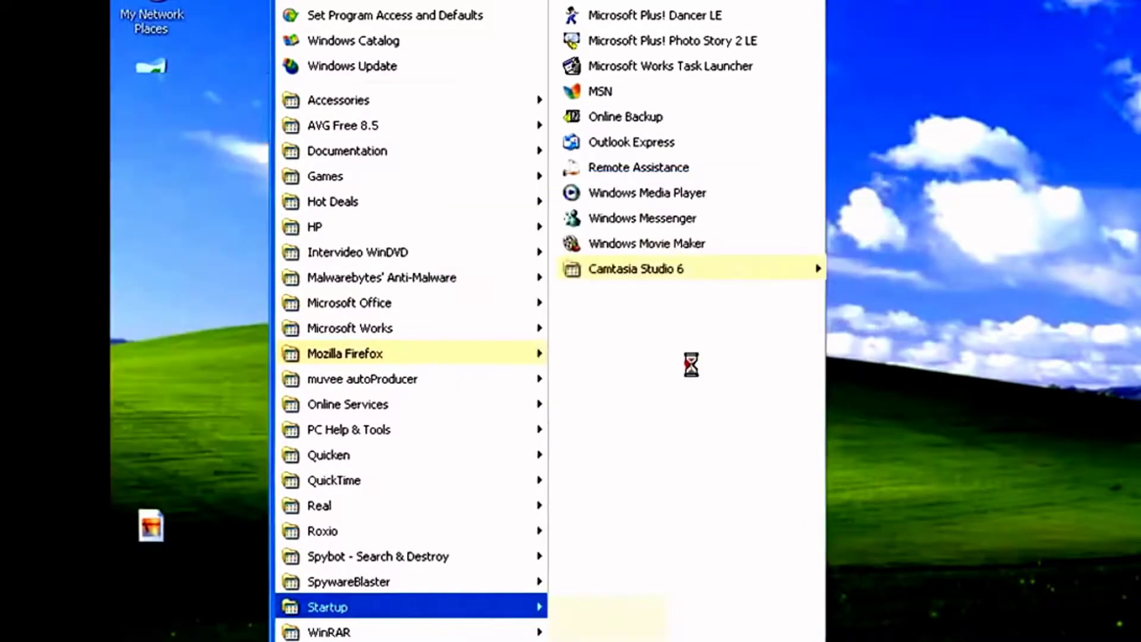
{"action": "left_click", "coordinate": [690, 362]}
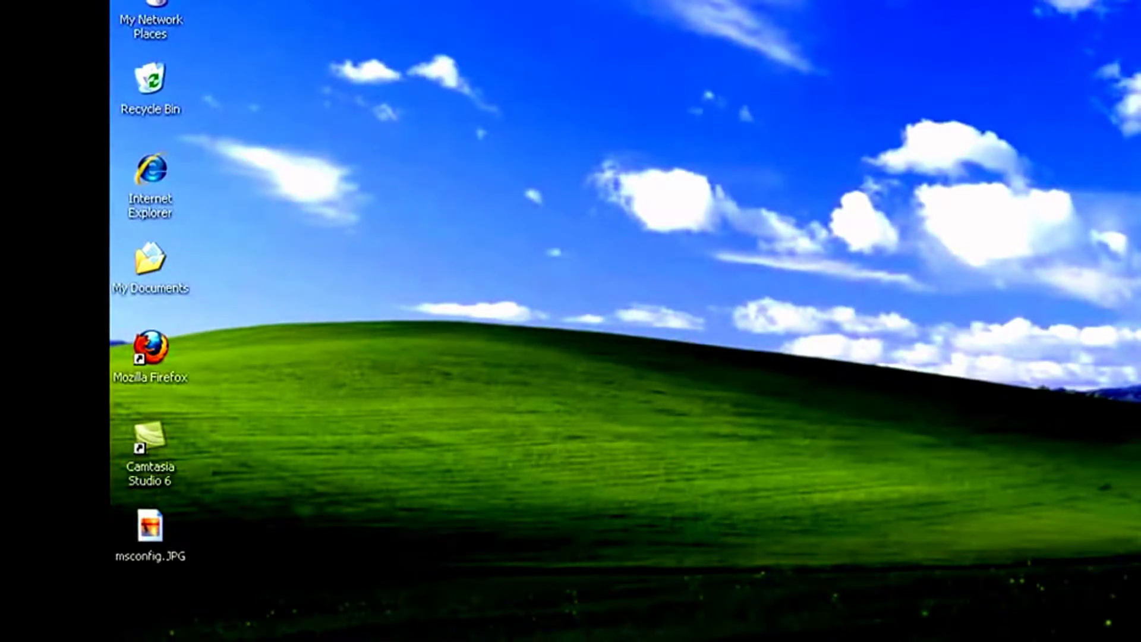
Launch the System Configuration Utility by running the command msconfig
{"action": "key", "text": "super"}
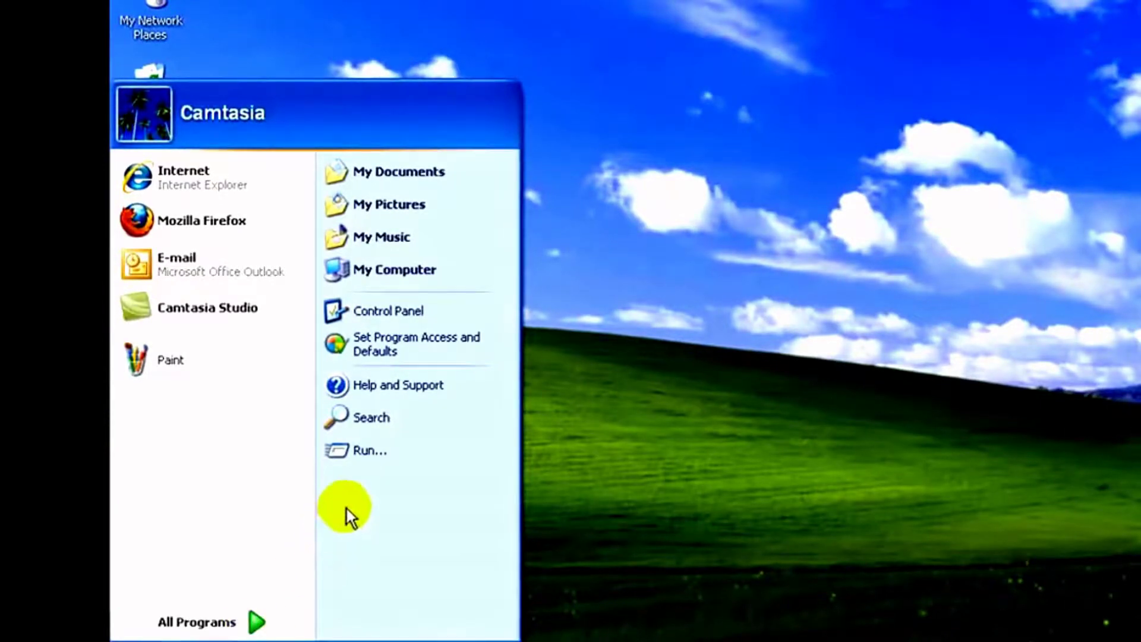
{"action": "left_click", "coordinate": [357, 453]}
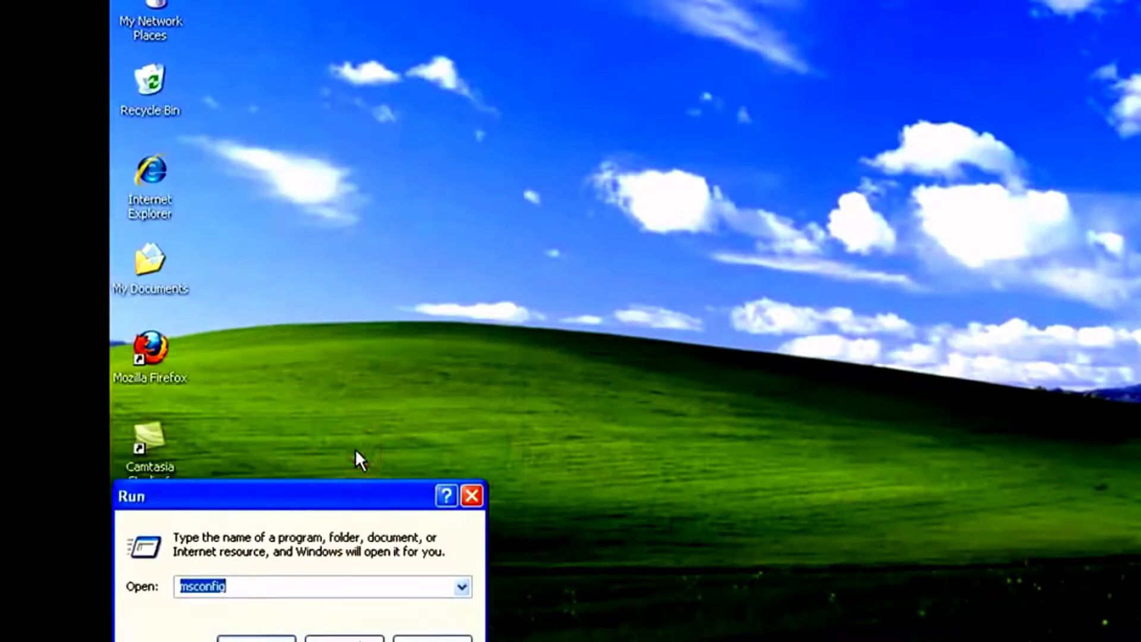
{"action": "type", "text": "msconfi"}
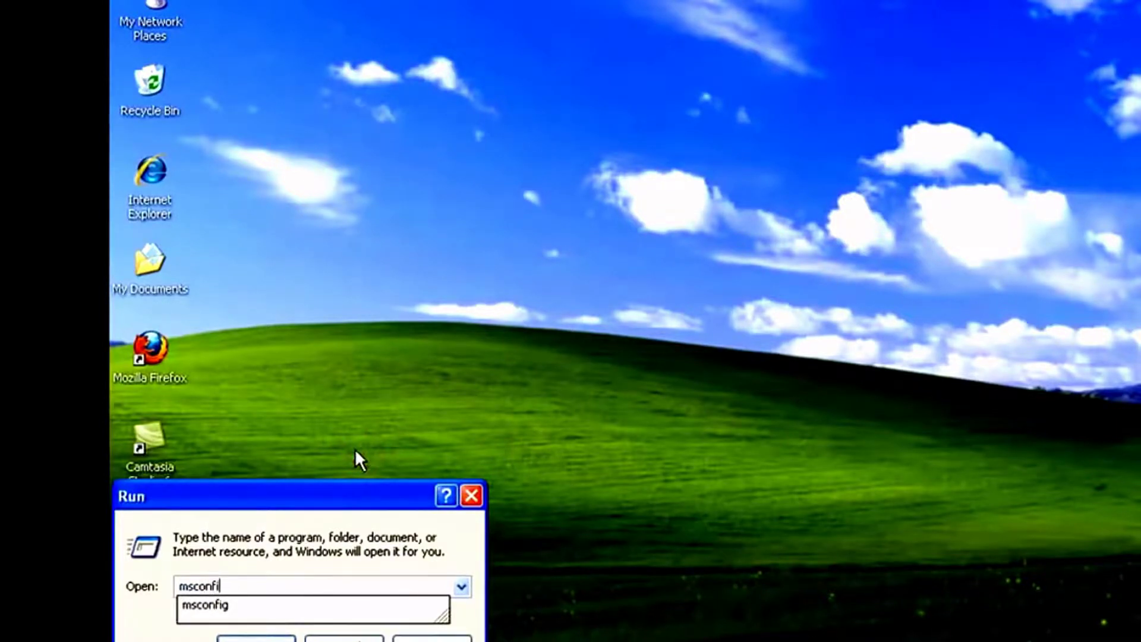
{"action": "type", "text": "g"}
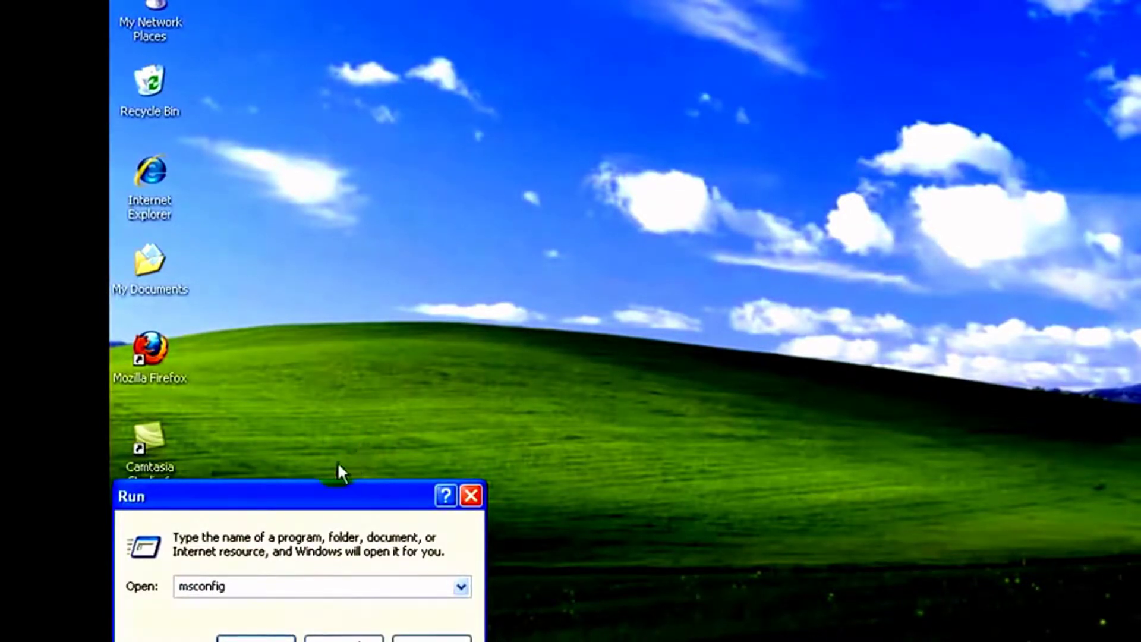
{"action": "left_click", "coordinate": [269, 637]}
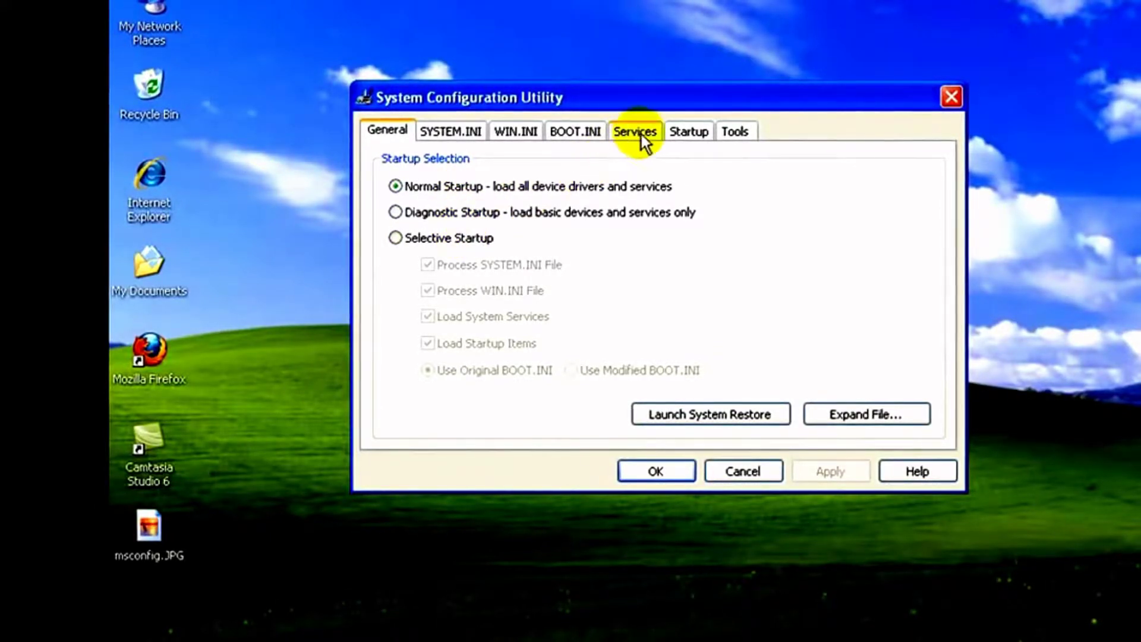
Widen the Command column of the startup items list and disable ALCWZRD, ALCMTR and AGRSMMSG
{"action": "left_click", "coordinate": [683, 131]}
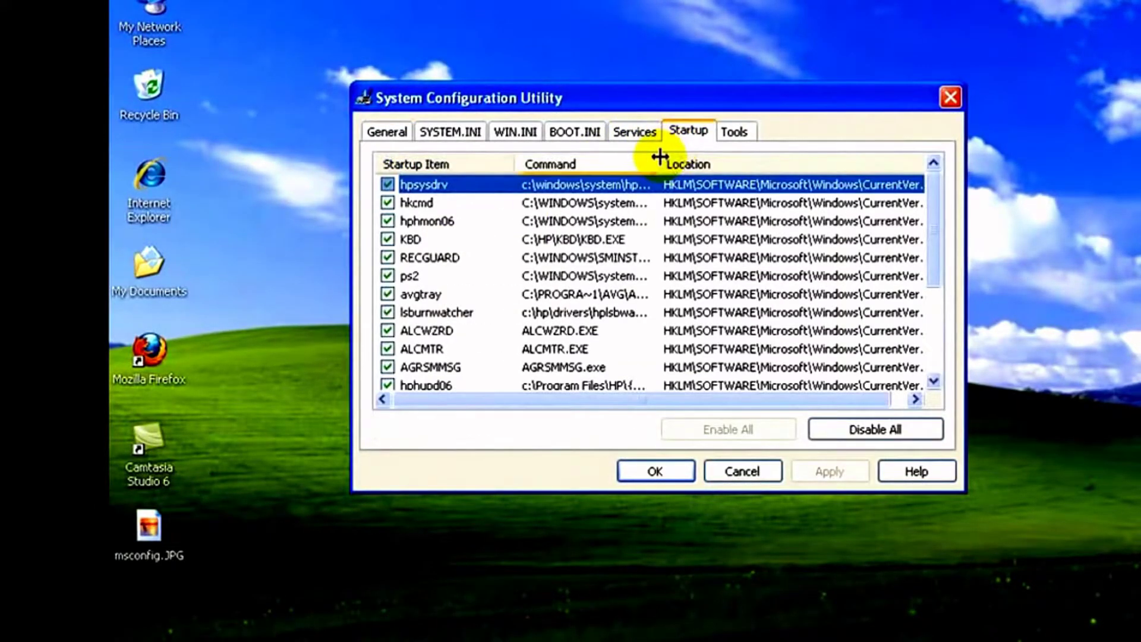
{"action": "left_click_drag", "start_coordinate": [661, 157], "coordinate": [923, 194]}
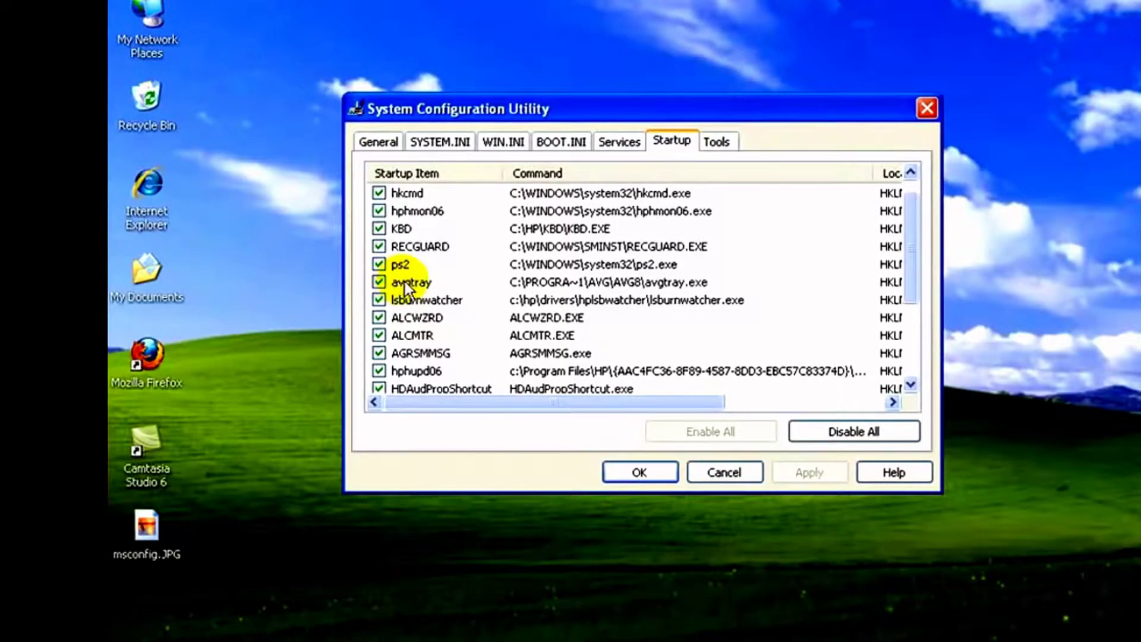
{"action": "left_click", "coordinate": [384, 318]}
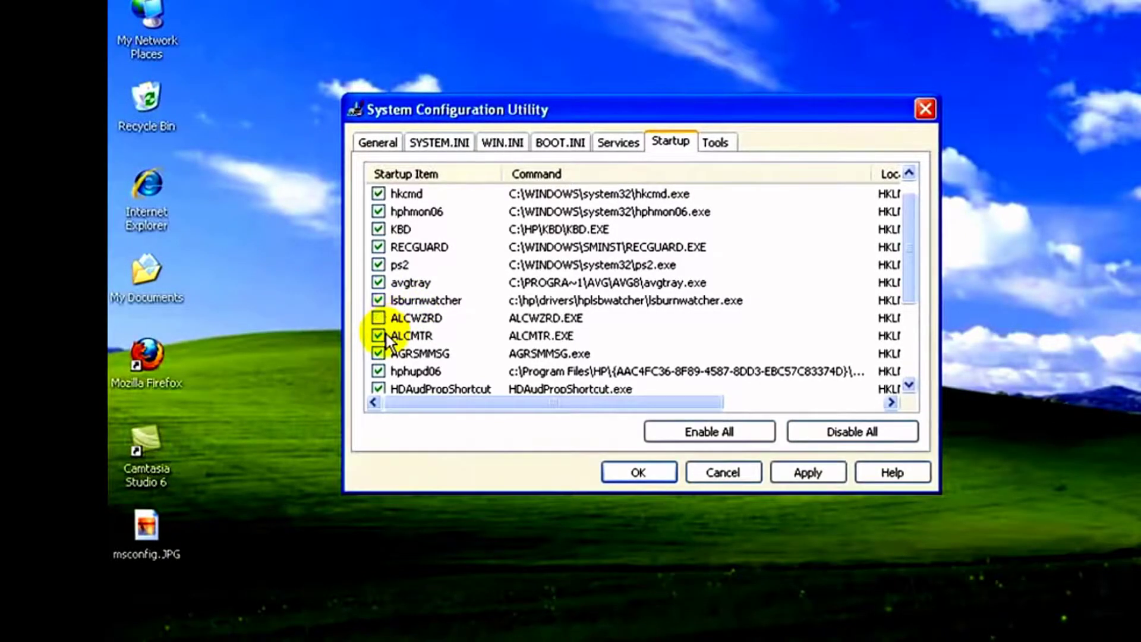
{"action": "left_click", "coordinate": [383, 335]}
{"action": "scroll", "coordinate": [403, 333], "scroll_direction": "down", "scroll_amount": 1}
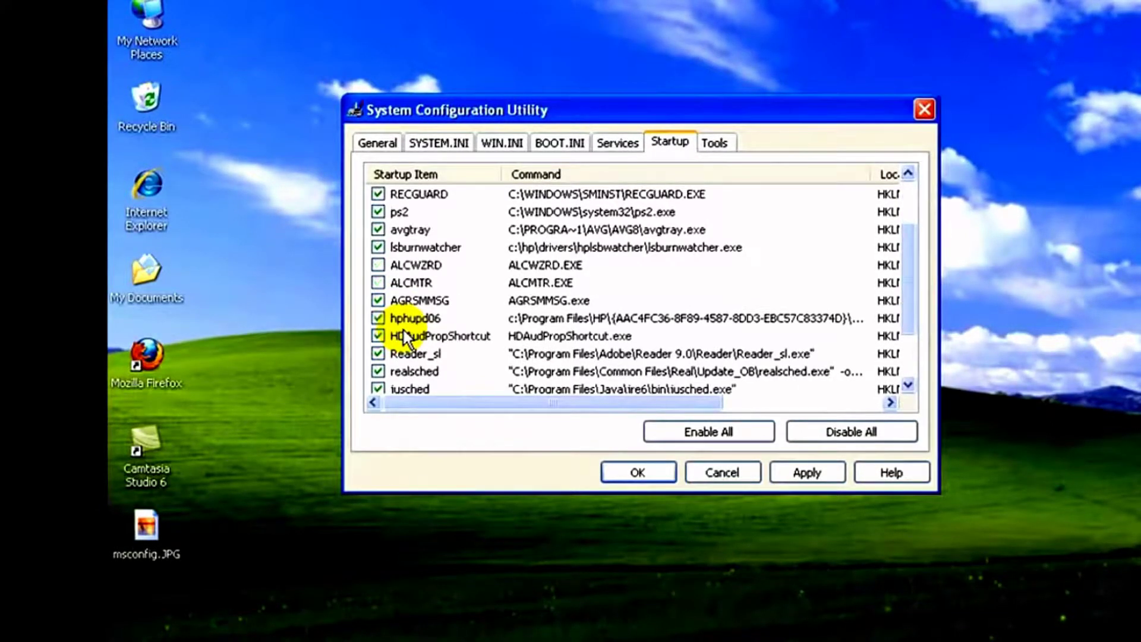
{"action": "left_click", "coordinate": [378, 300]}
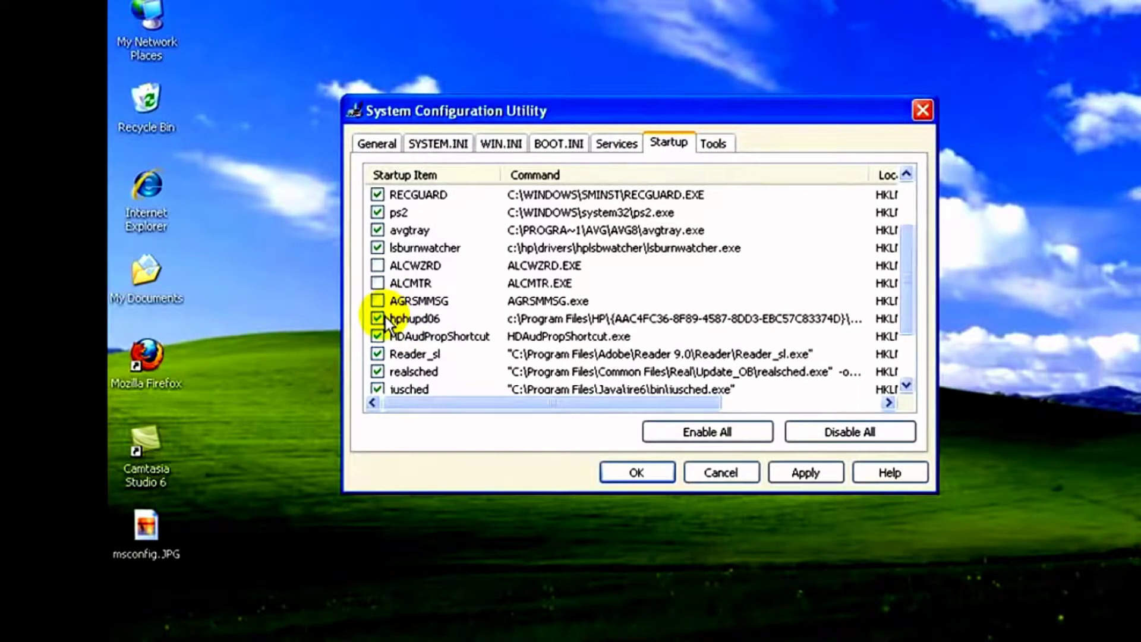
Disable the startup items hphupd06, HDAudPropShortcut, Reader_sl, realsched, jusched and SOUNDMAN
{"action": "left_click", "coordinate": [387, 335]}
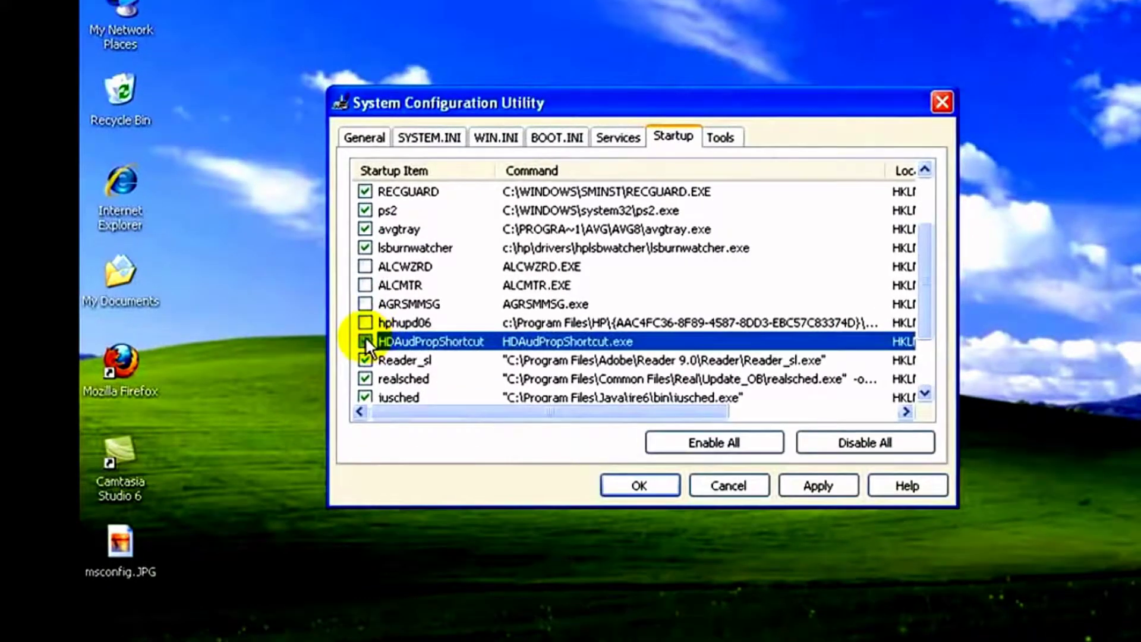
{"action": "left_click", "coordinate": [365, 339]}
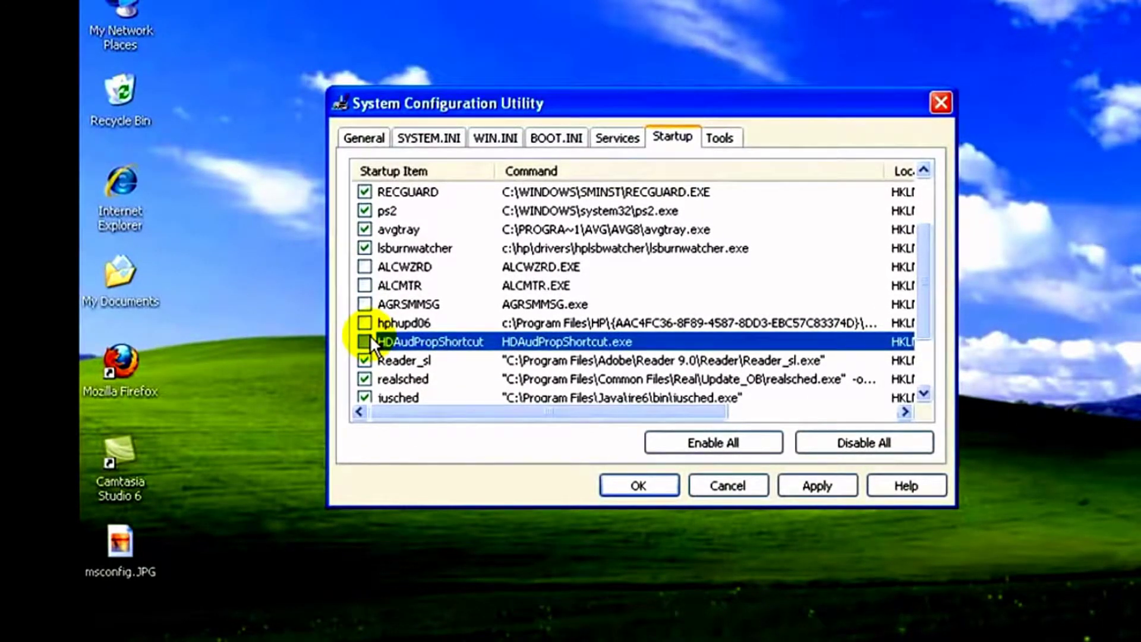
{"action": "left_click", "coordinate": [364, 361]}
{"action": "scroll", "coordinate": [365, 366], "scroll_direction": "down", "scroll_amount": 1}
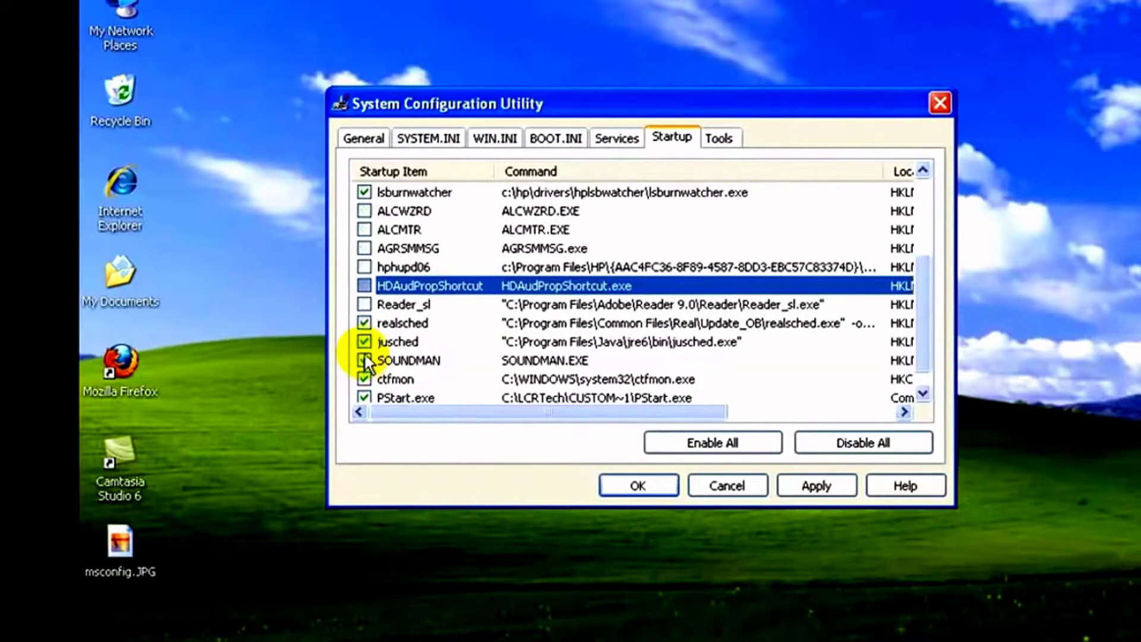
{"action": "left_click", "coordinate": [364, 323]}
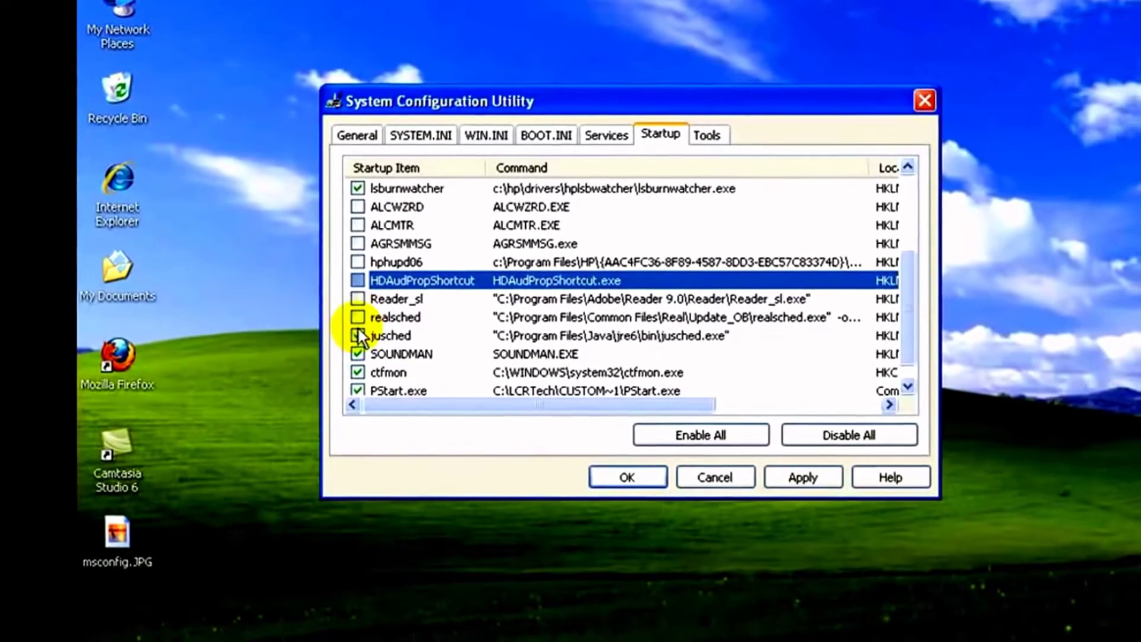
{"action": "left_click", "coordinate": [352, 329]}
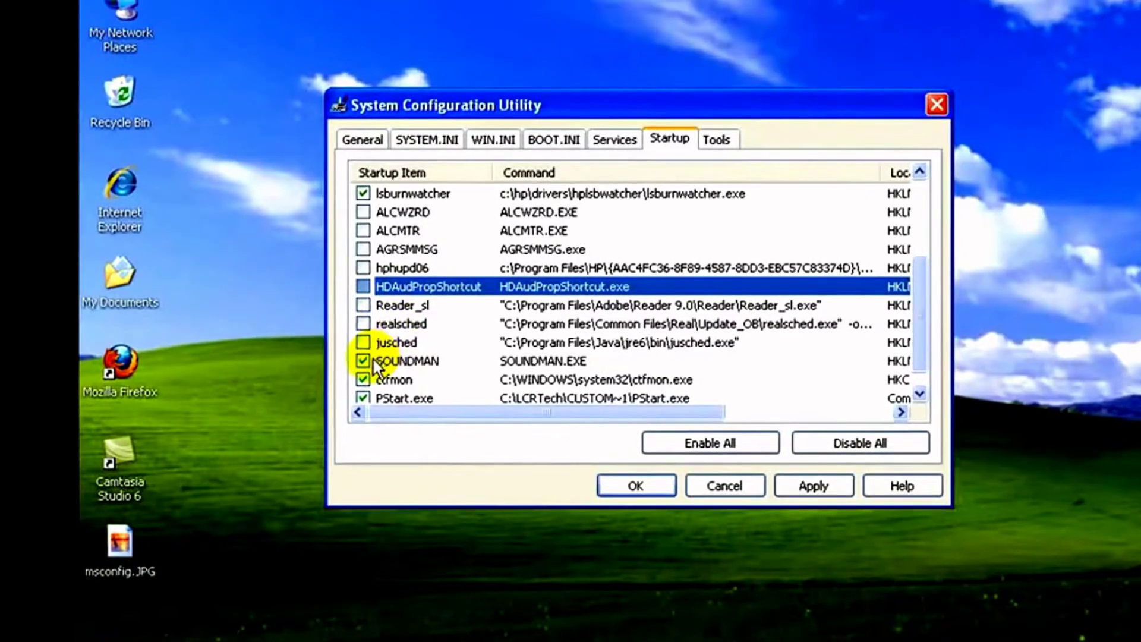
{"action": "left_click", "coordinate": [368, 361]}
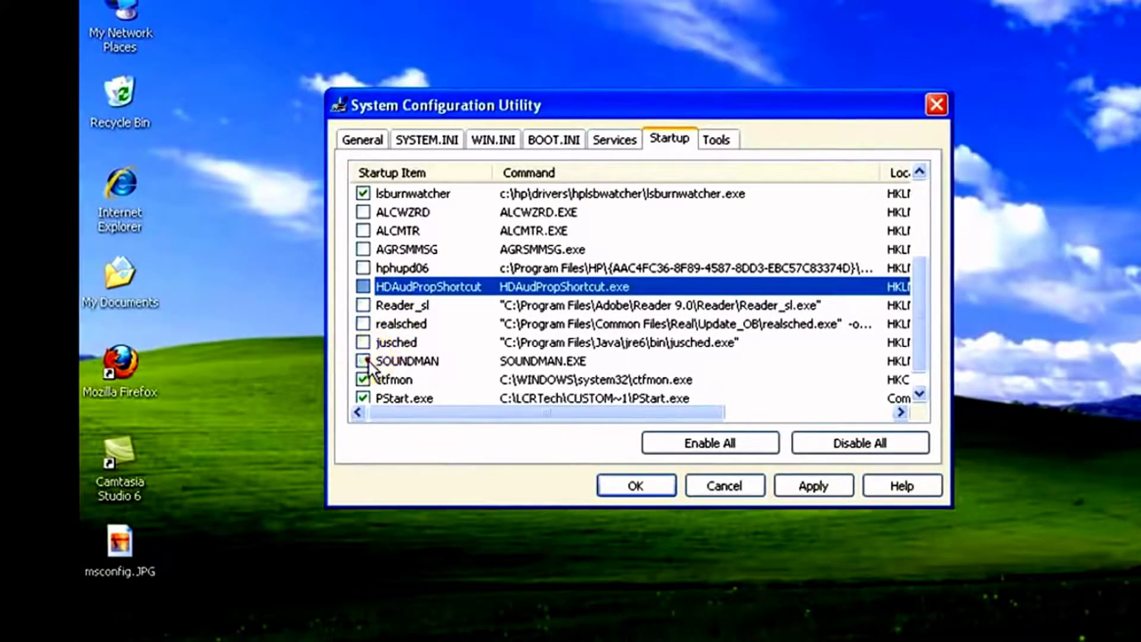
{"action": "scroll", "coordinate": [402, 368], "scroll_direction": "down", "scroll_amount": 1}
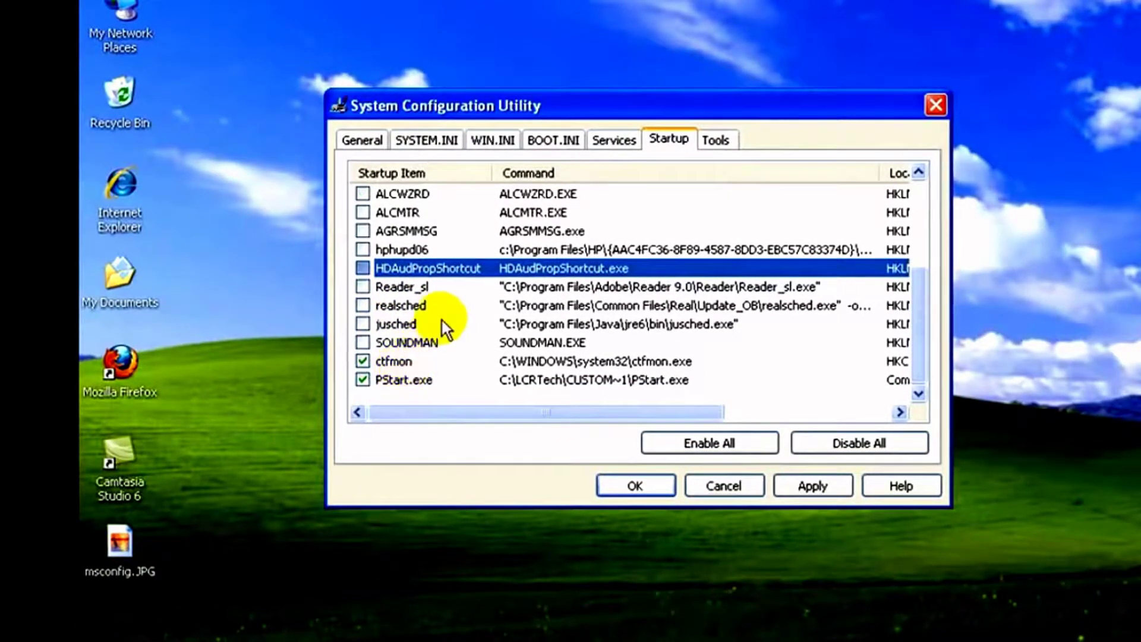
{"action": "scroll", "coordinate": [441, 319], "scroll_direction": "up", "scroll_amount": 1}
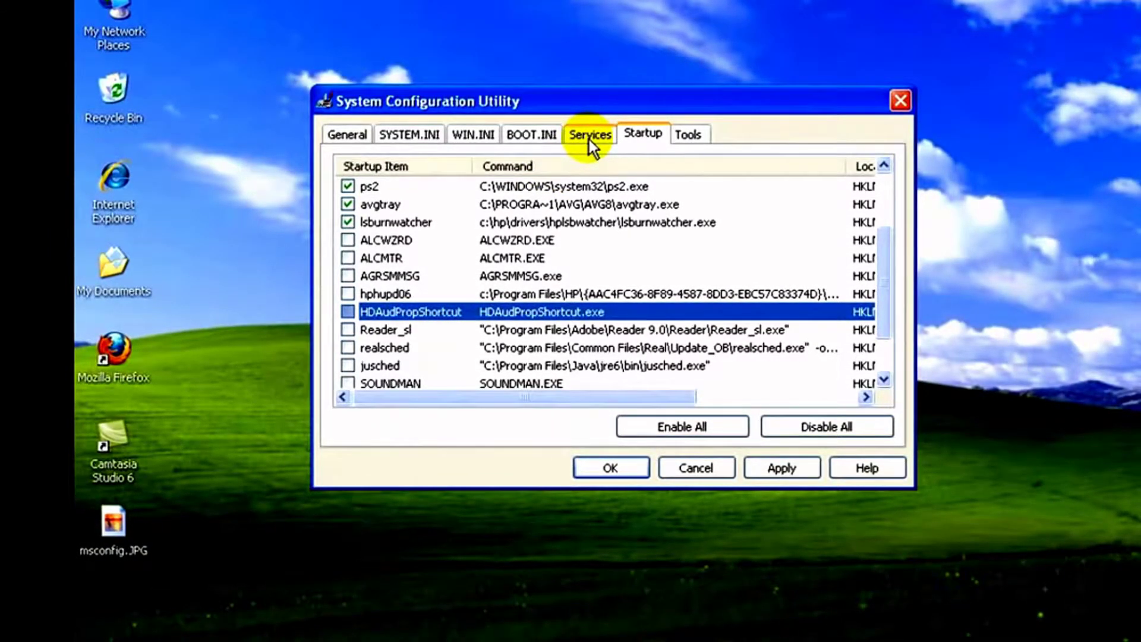
Look over the system services list, and disable the lsburnwatcher startup item
{"action": "left_click", "coordinate": [590, 139]}
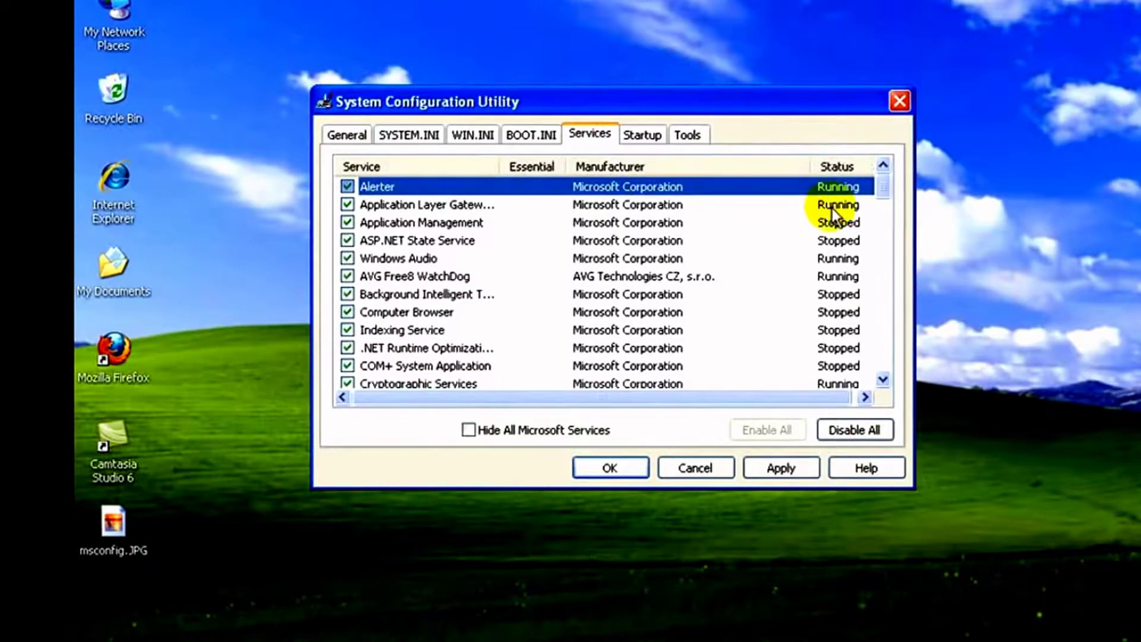
{"action": "left_click_drag", "start_coordinate": [884, 187], "coordinate": [908, 174]}
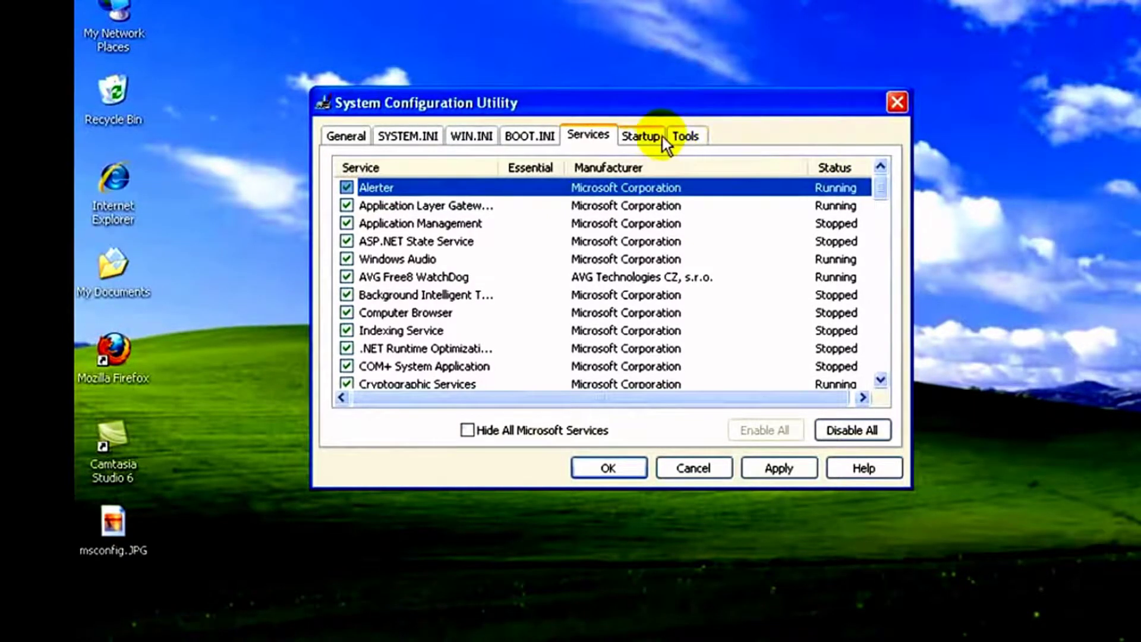
{"action": "left_click", "coordinate": [646, 138]}
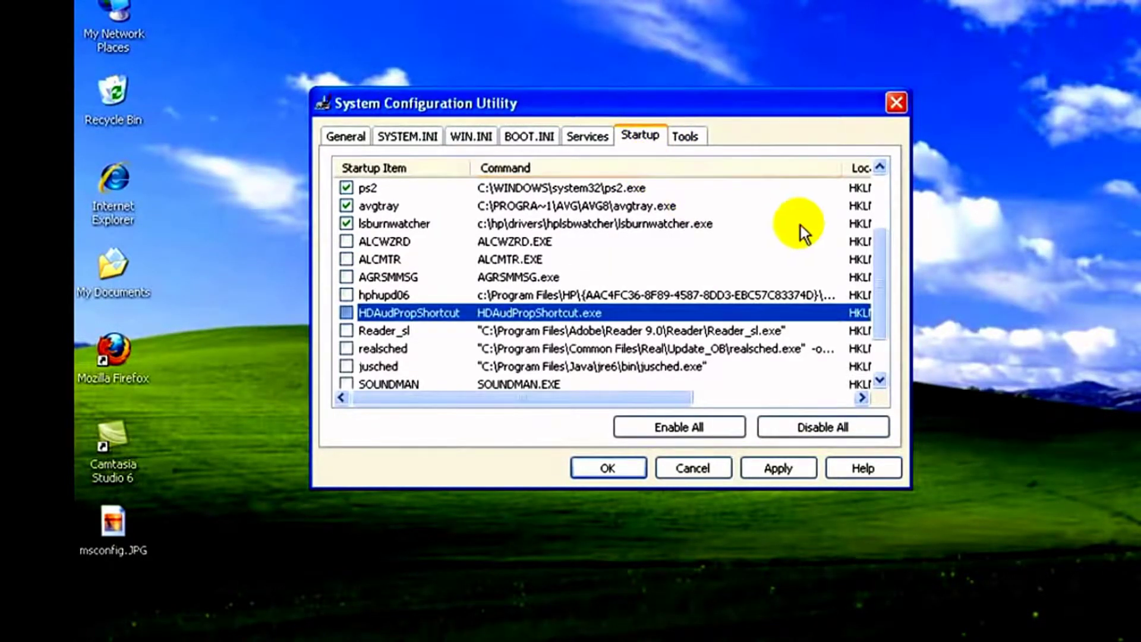
{"action": "left_click_drag", "start_coordinate": [872, 246], "coordinate": [871, 189]}
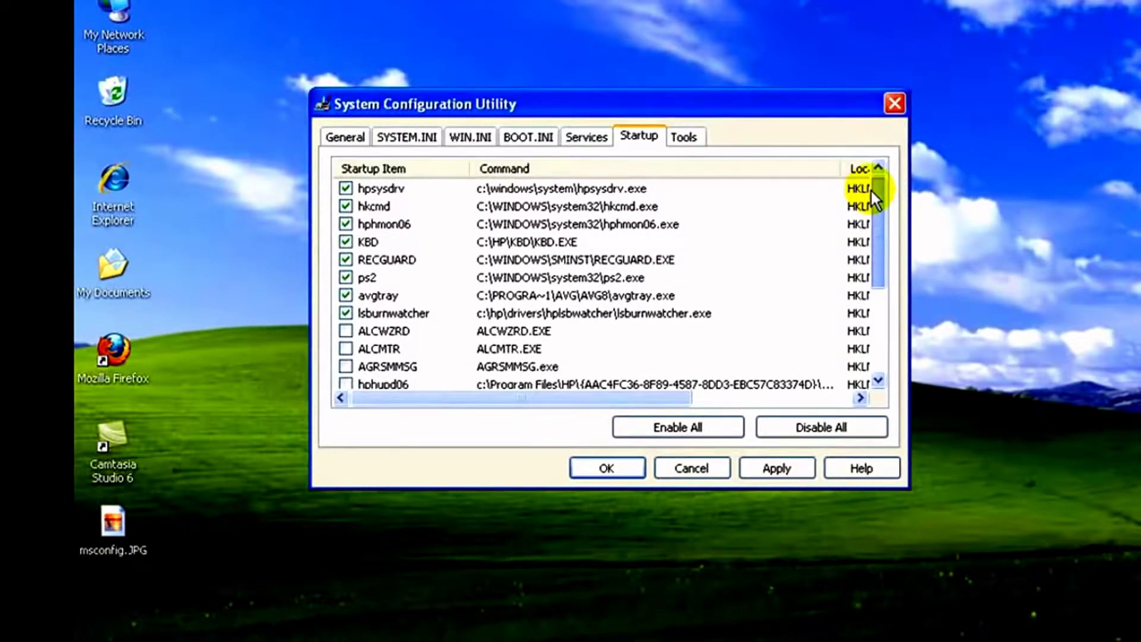
{"action": "left_click_drag", "start_coordinate": [870, 188], "coordinate": [870, 232]}
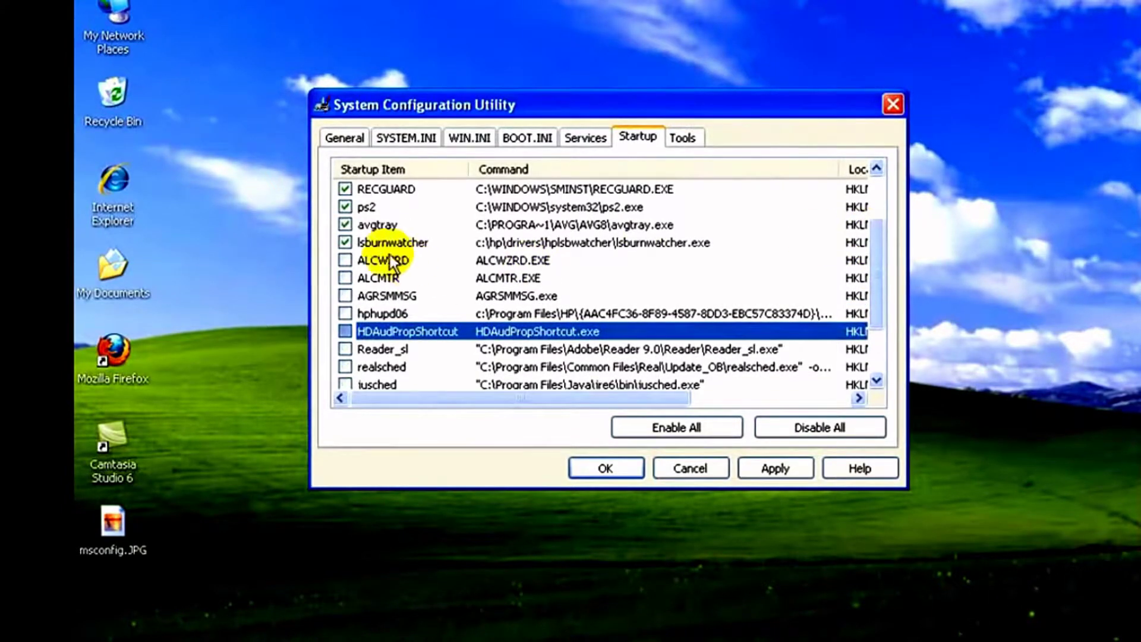
{"action": "left_click", "coordinate": [345, 243]}
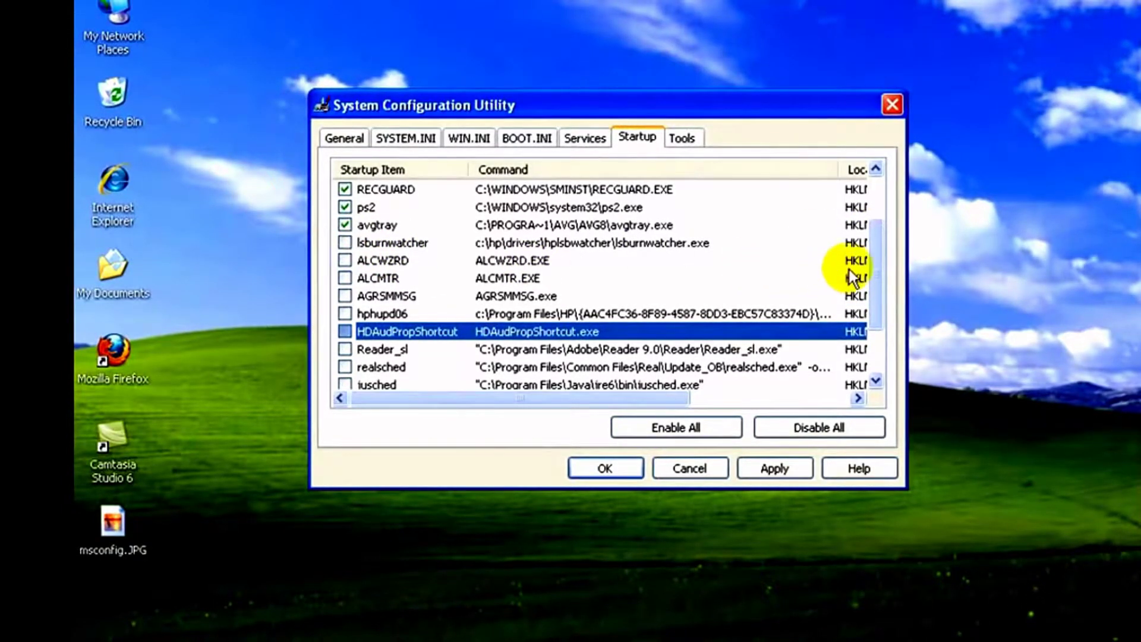
{"action": "mouse_move", "coordinate": [871, 262]}
{"action": "left_mouse_down"}
{"action": "mouse_move", "coordinate": [876, 211]}
{"action": "mouse_move", "coordinate": [883, 270]}
{"action": "left_mouse_up"}
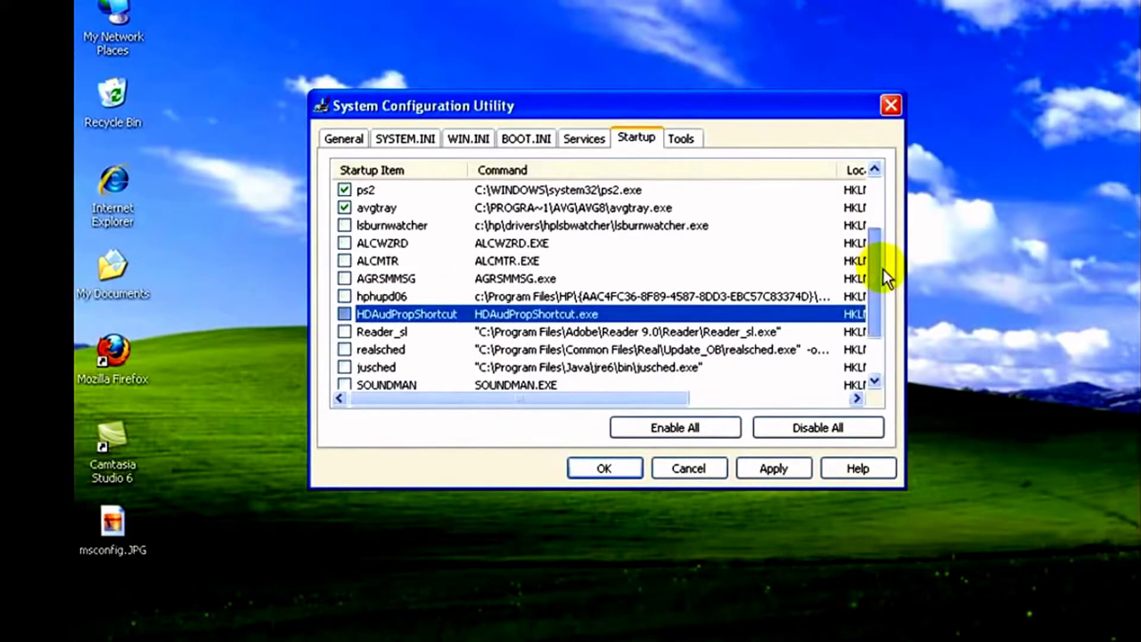
Apply the startup changes and close the System Configuration Utility without restarting the computer
{"action": "left_click", "coordinate": [779, 467]}
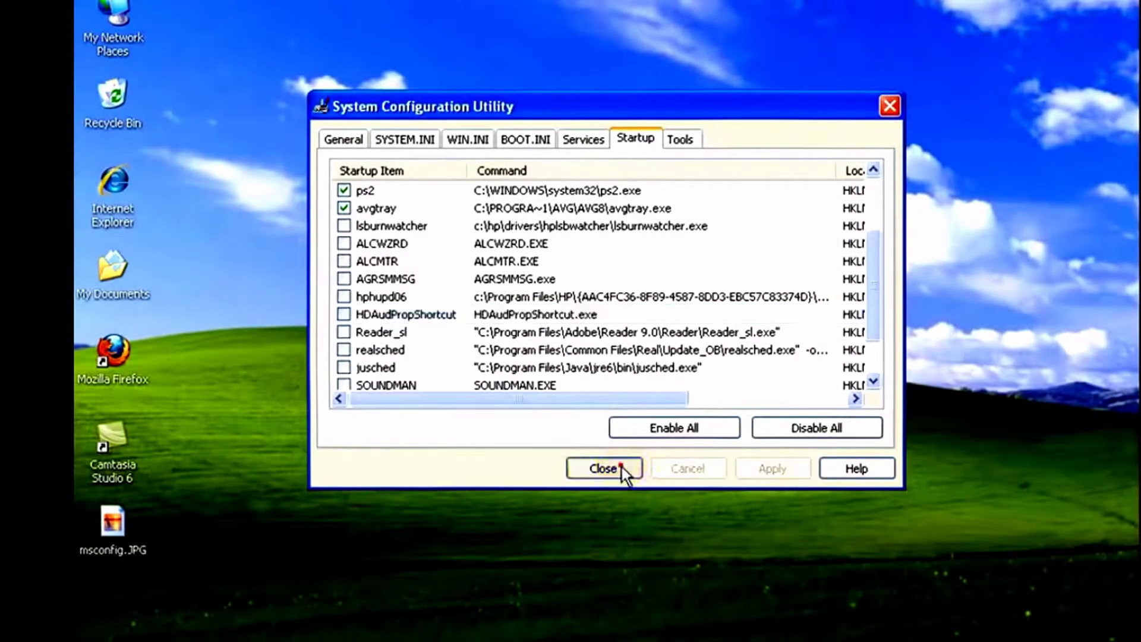
{"action": "left_click", "coordinate": [622, 467]}
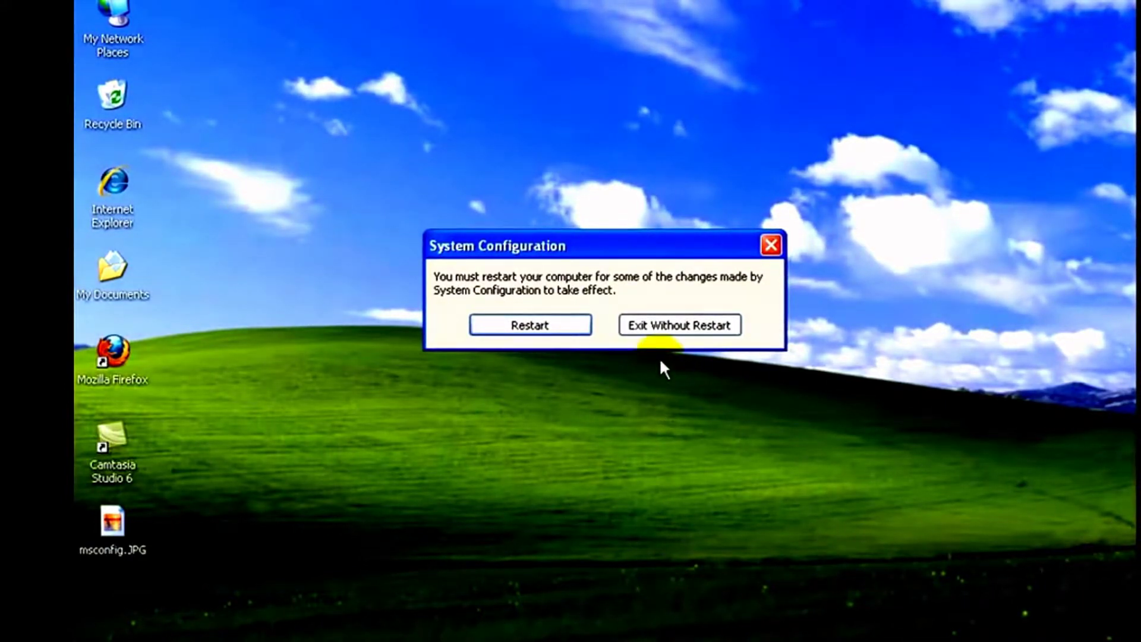
{"action": "left_click", "coordinate": [646, 327]}
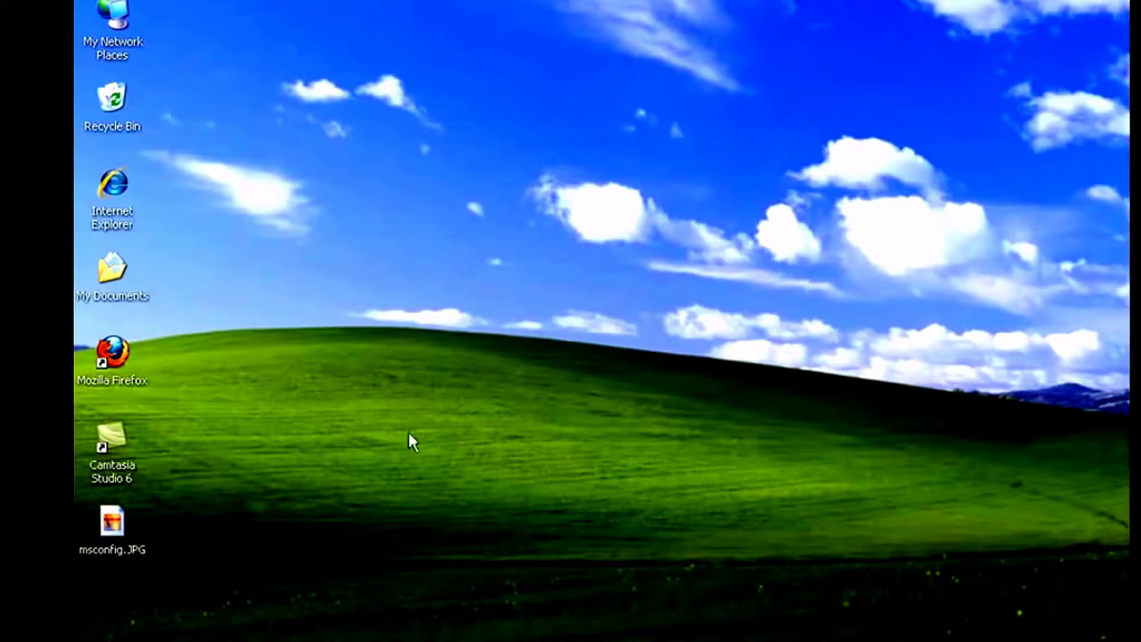
View the msconfig.JPG picture of the System Configuration Utility startup message, then close it
{"action": "double_click", "coordinate": [115, 528]}
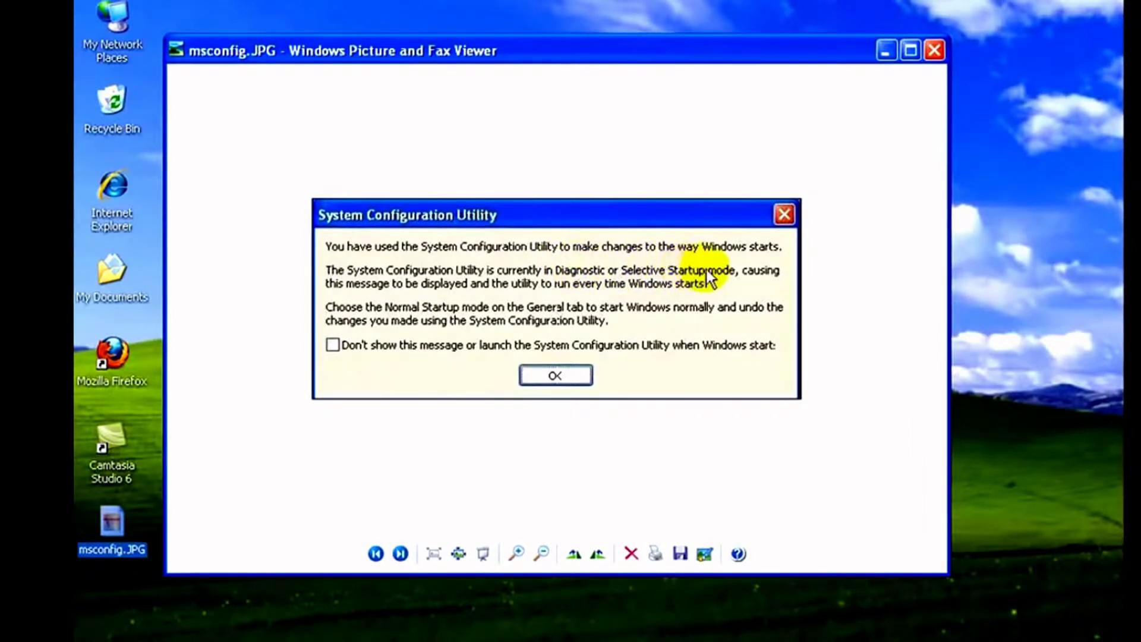
{"action": "left_click", "coordinate": [333, 349]}
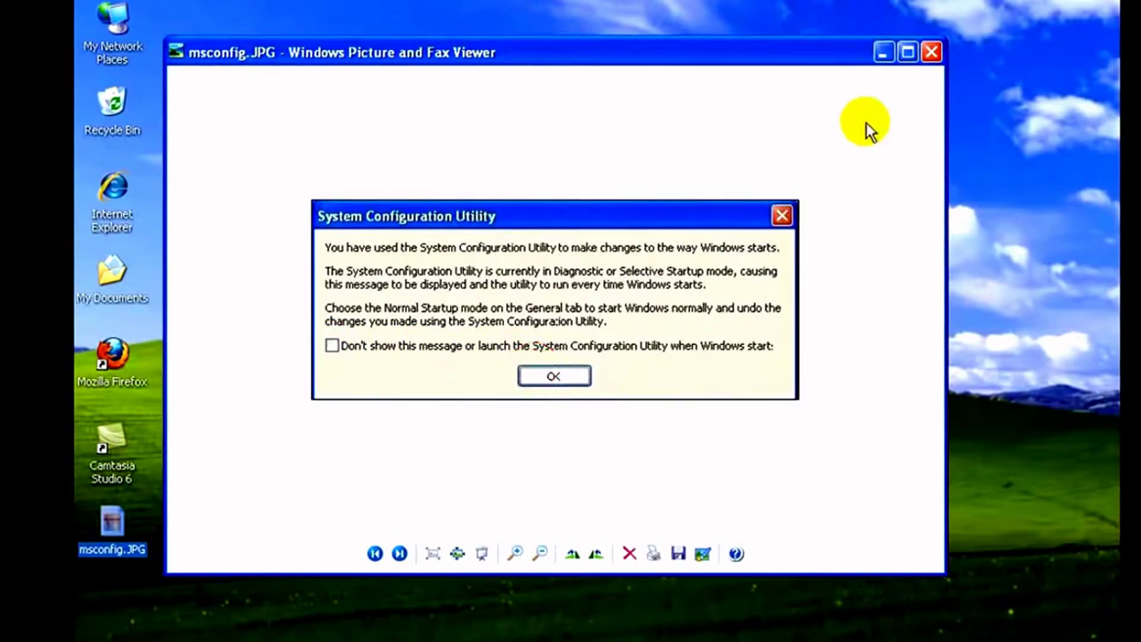
{"action": "left_click", "coordinate": [931, 53]}
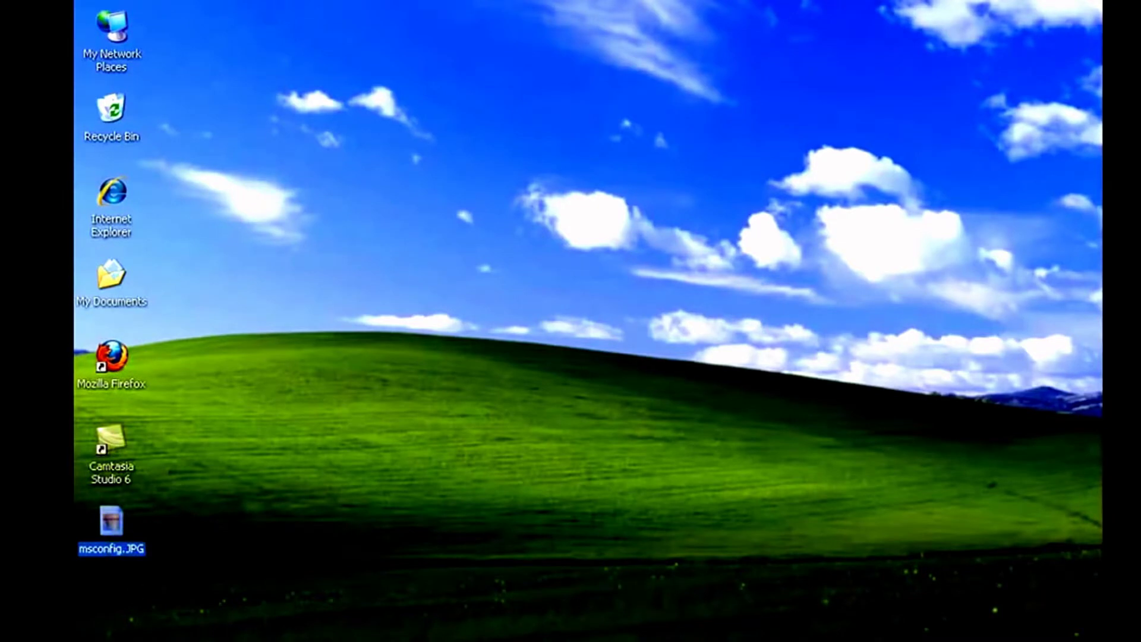
In the computer's system properties, set the visual effects performance option to Adjust for best performance and apply it
{"action": "key", "text": "super"}
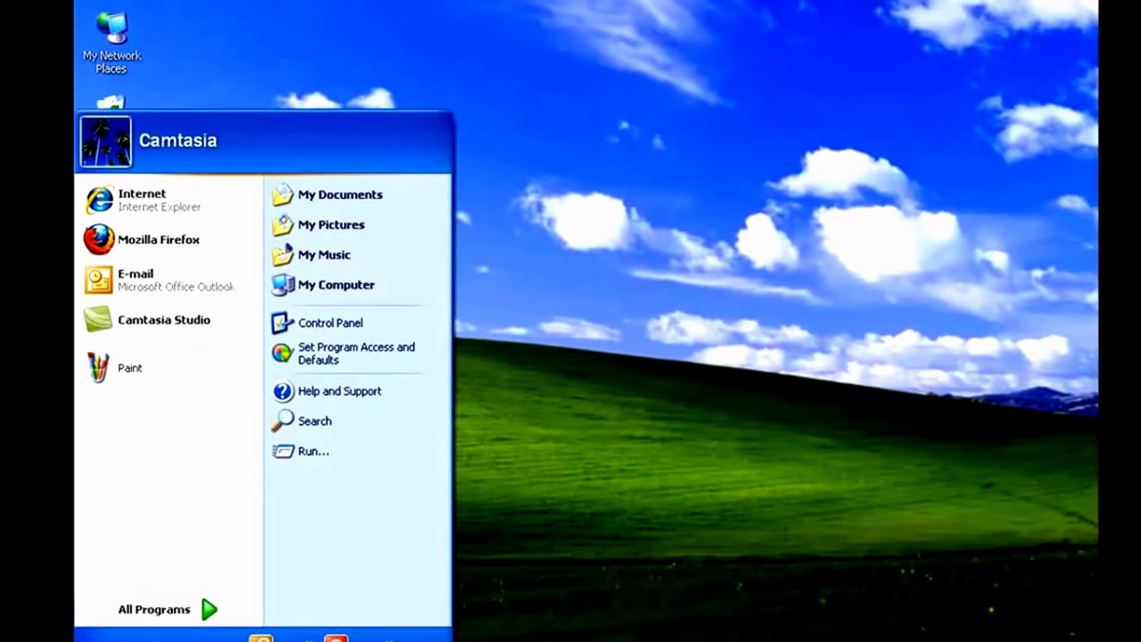
{"action": "right_click", "coordinate": [302, 276]}
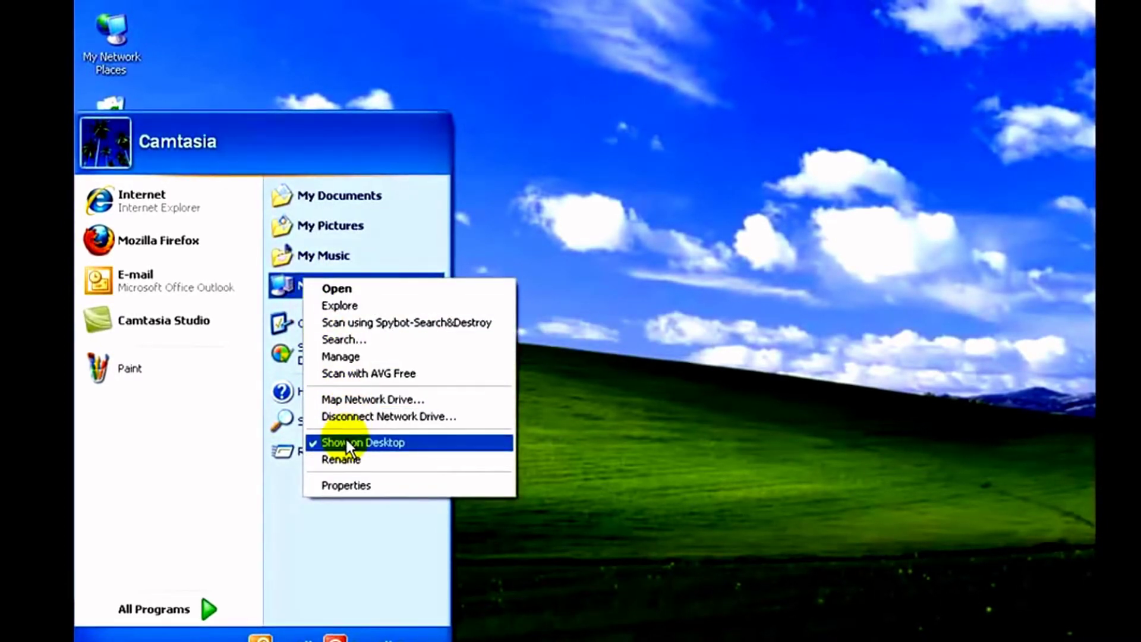
{"action": "left_click", "coordinate": [350, 483]}
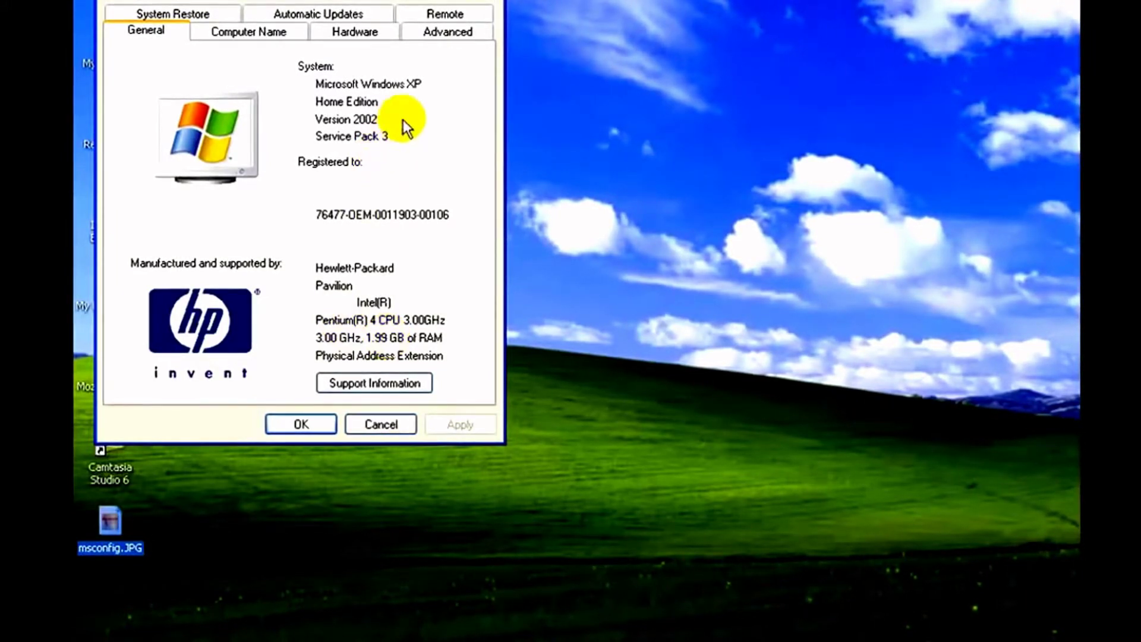
{"action": "left_click", "coordinate": [428, 33]}
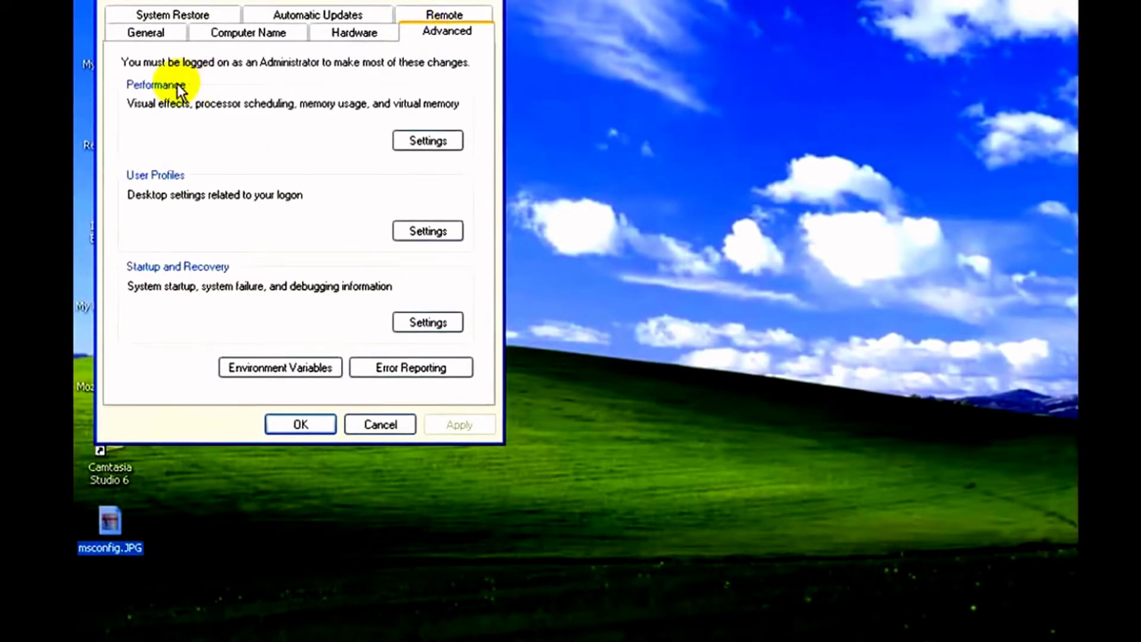
{"action": "left_click", "coordinate": [410, 143]}
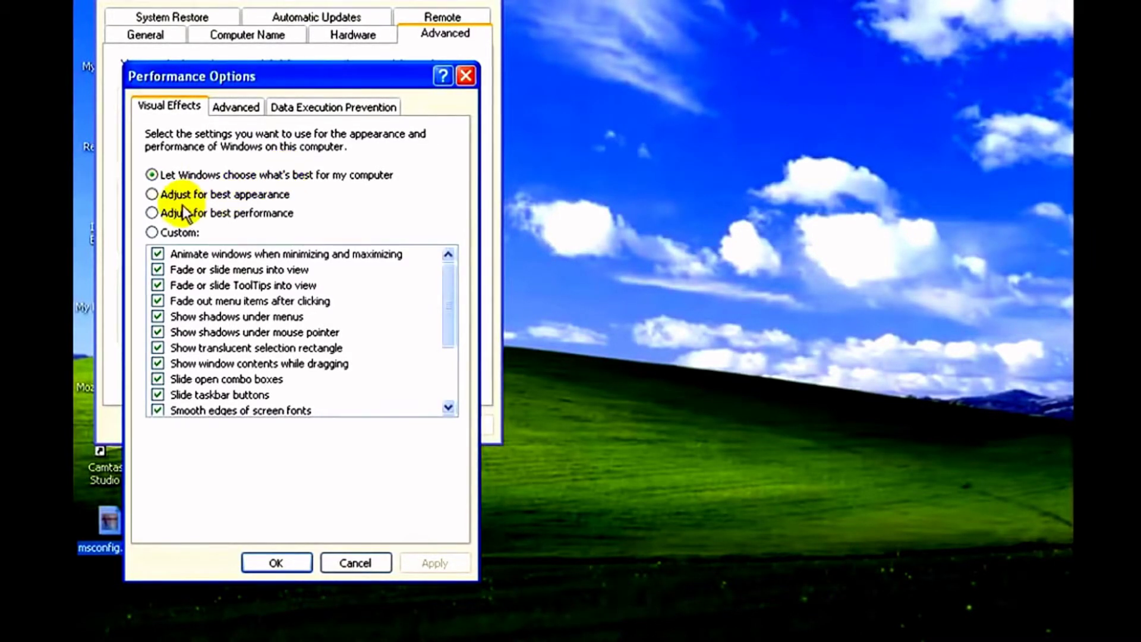
{"action": "left_click", "coordinate": [158, 213]}
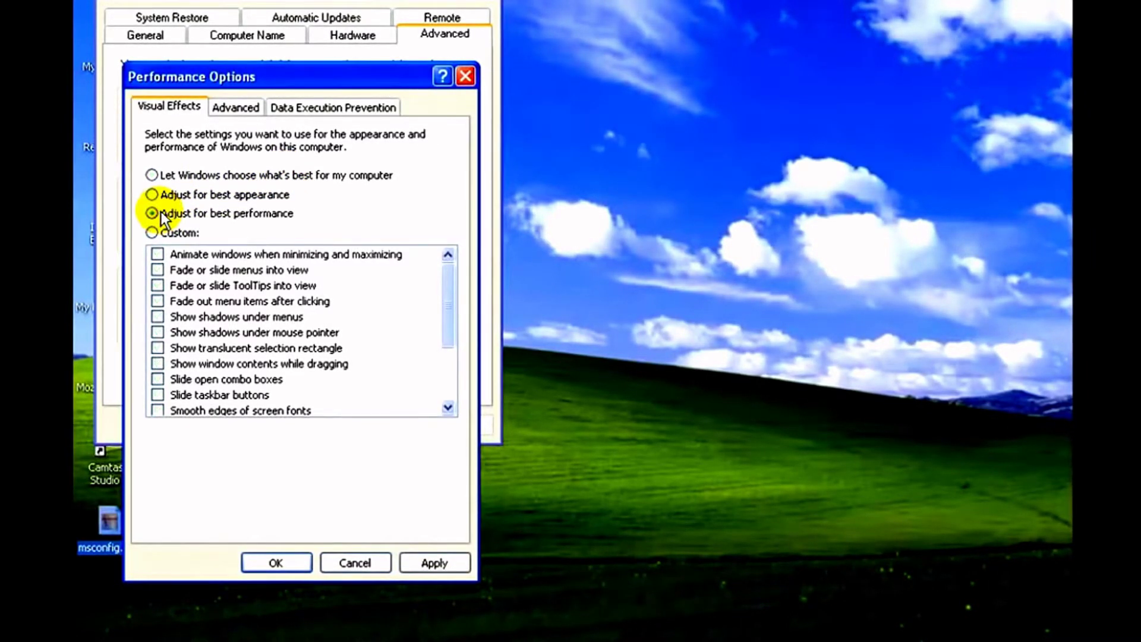
{"action": "left_click", "coordinate": [427, 562]}
{"action": "left_click", "coordinate": [276, 562]}
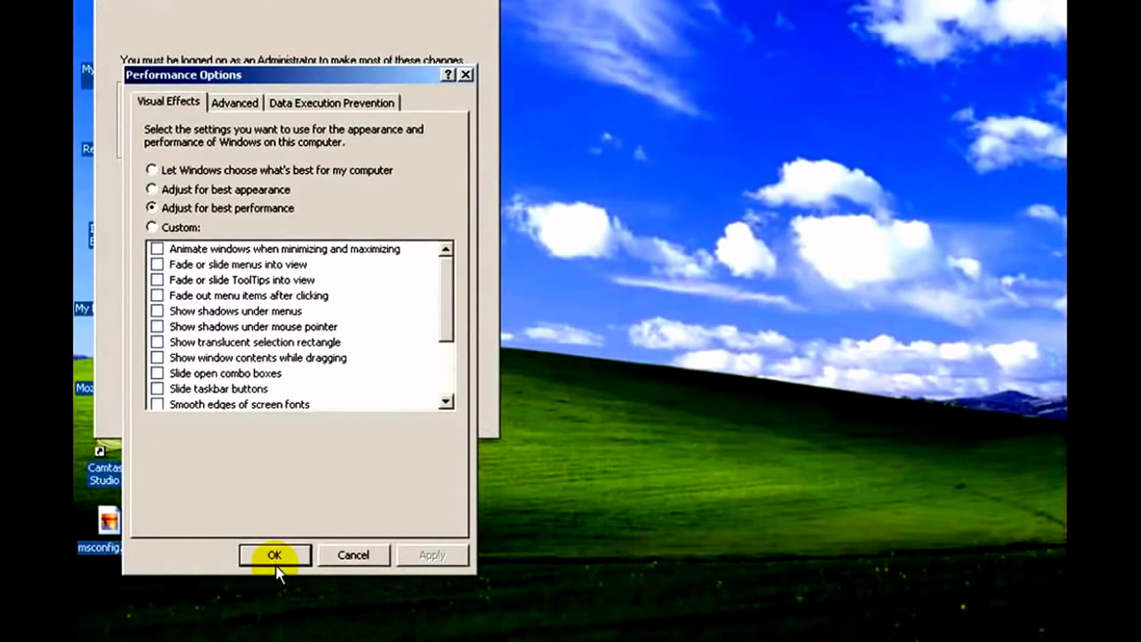
{"action": "left_click", "coordinate": [276, 553]}
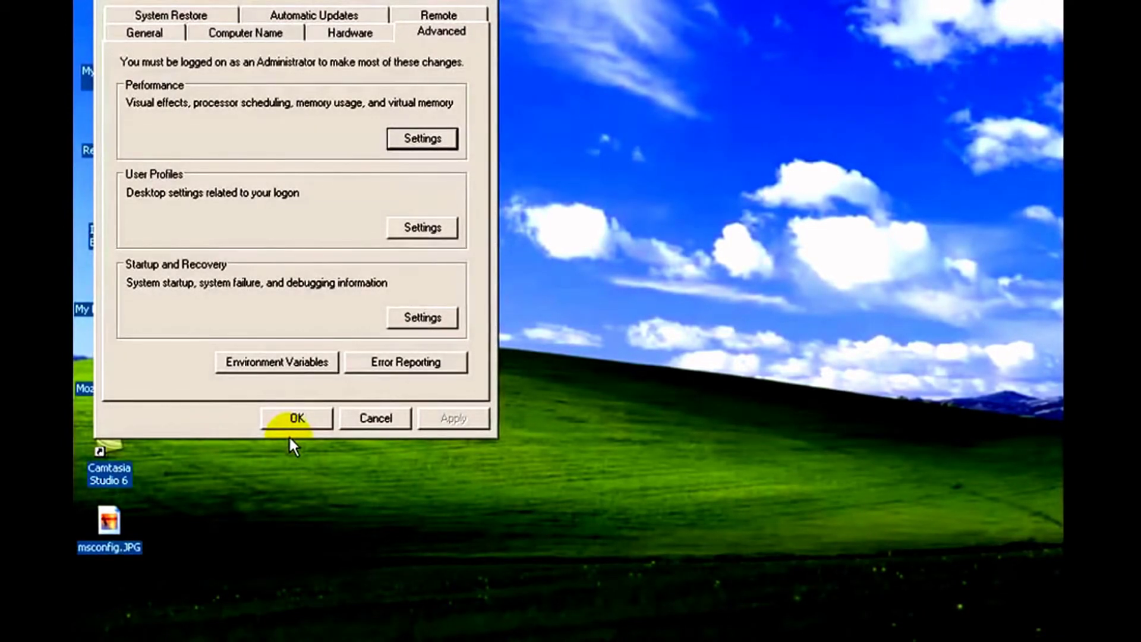
Set Automatic Updates to notify without automatically downloading or installing, and close the system properties
{"action": "left_click", "coordinate": [300, 15]}
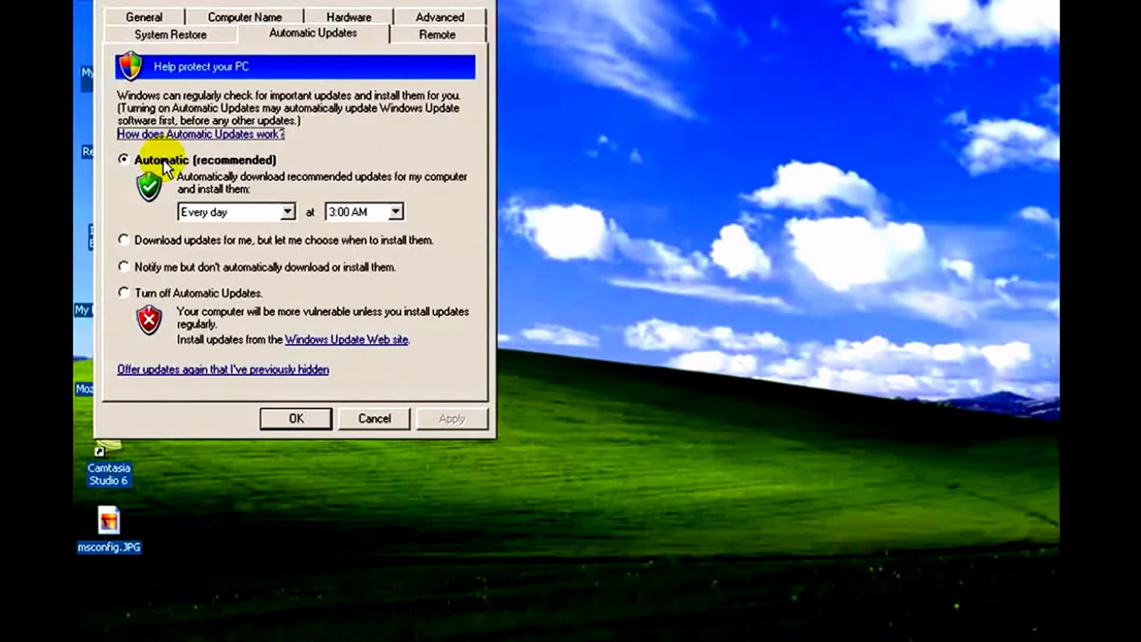
{"action": "left_click", "coordinate": [134, 268]}
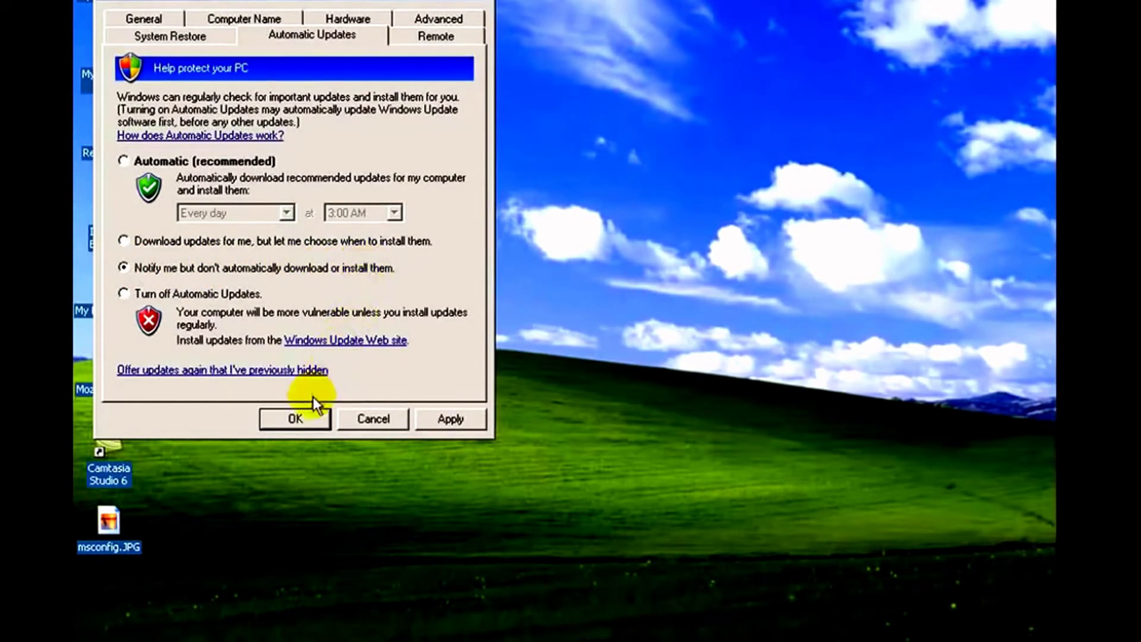
{"action": "left_click", "coordinate": [291, 419]}
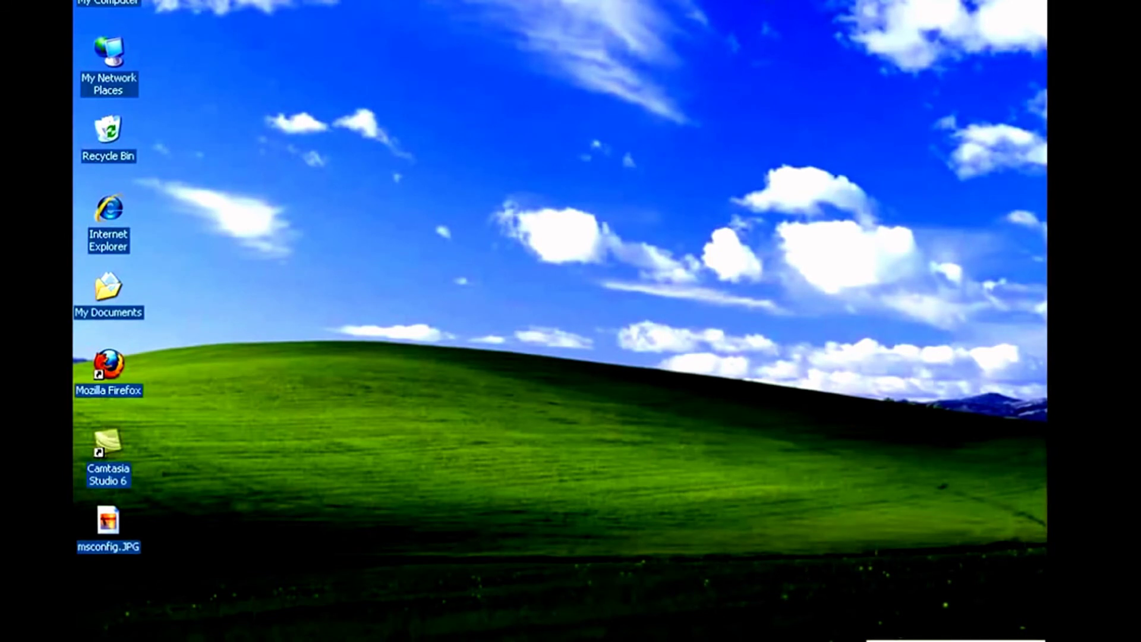
Look at the installation choices for the available Windows updates and dismiss them without installing
{"action": "left_click", "coordinate": [956, 641]}
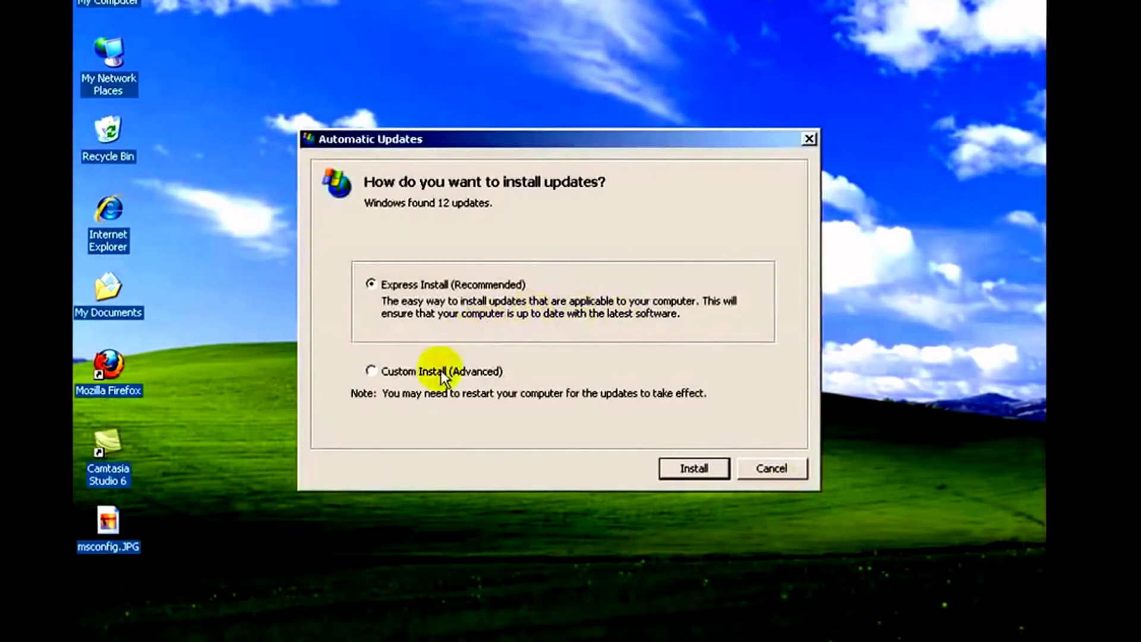
{"action": "left_click", "coordinate": [759, 465]}
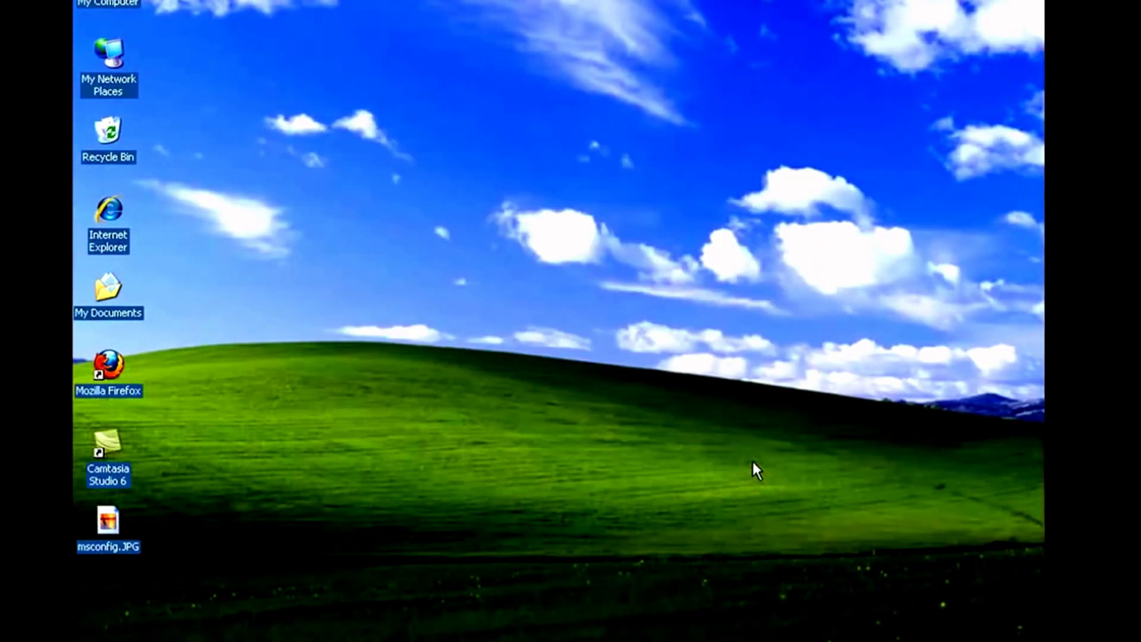